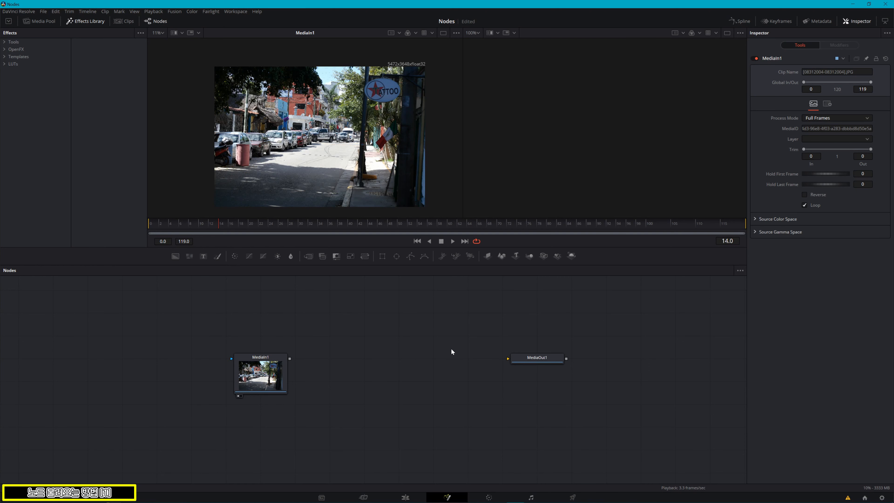
click(286, 386)
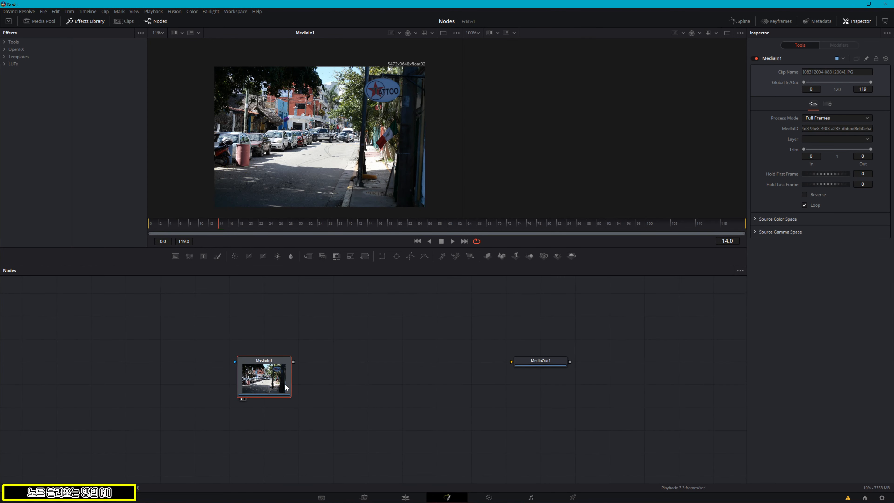
click(338, 370)
drag(372, 352, 365, 371)
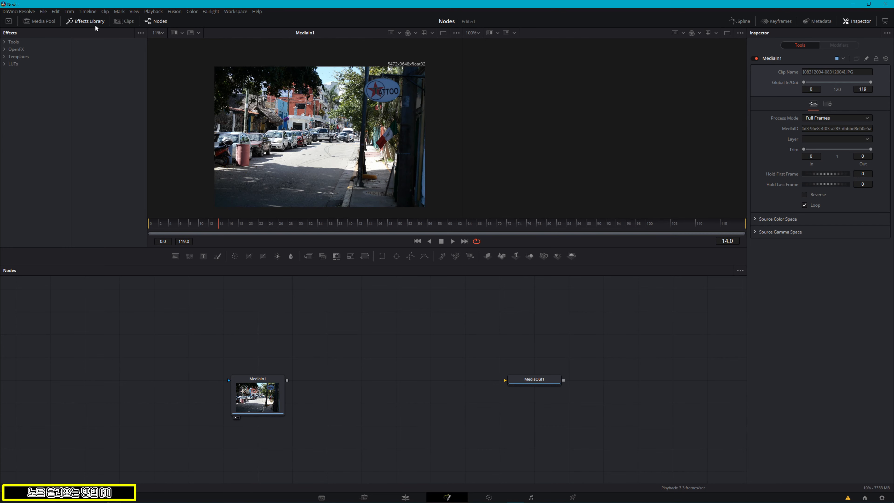
click(82, 22)
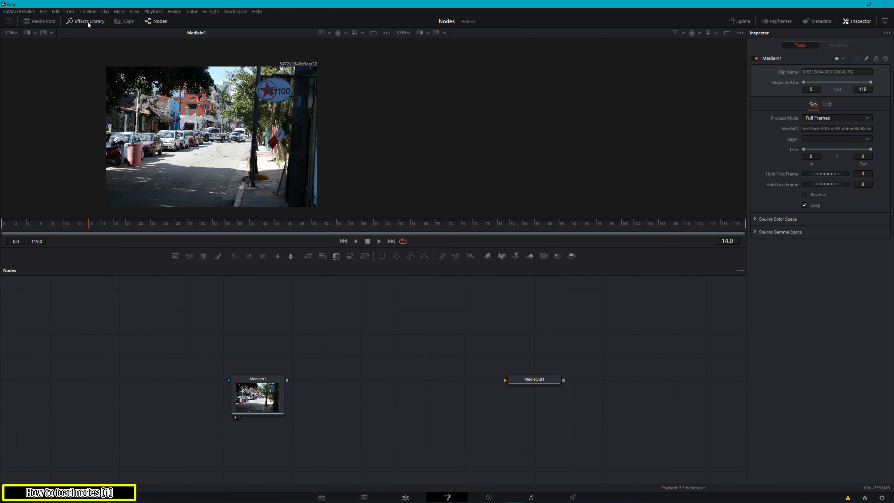
click(81, 22)
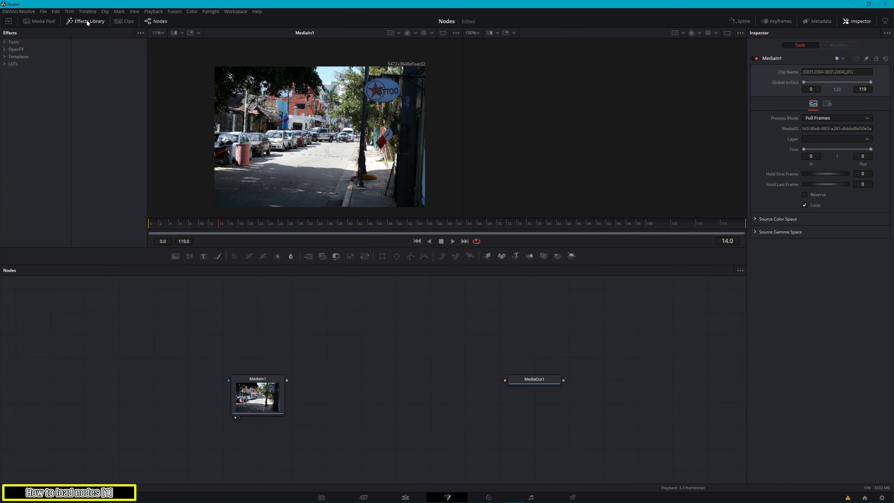
click(88, 23)
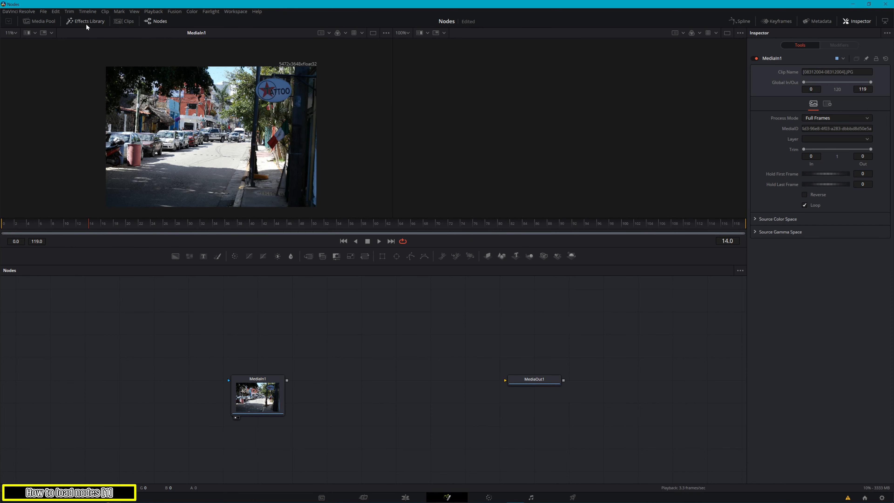
click(92, 22)
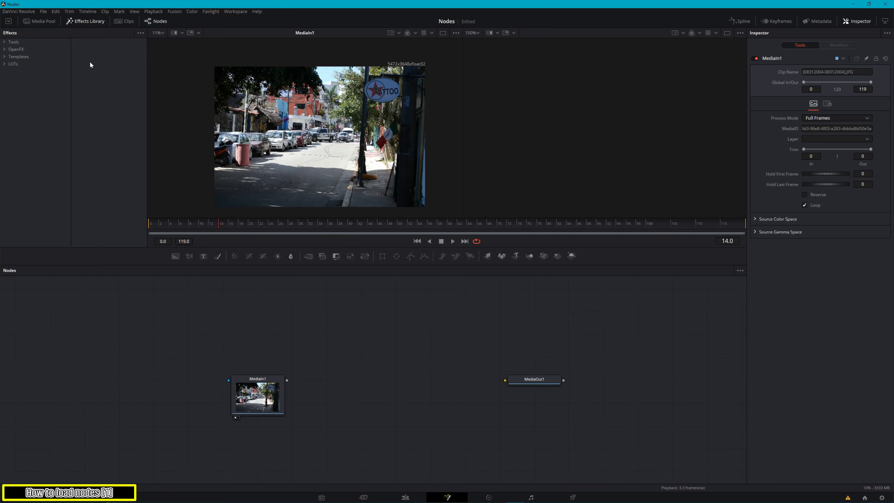
Add a Color Corrector node from the Color tools, line it up beside MediaIn1, and connect MediaIn1's output to it.
click(5, 42)
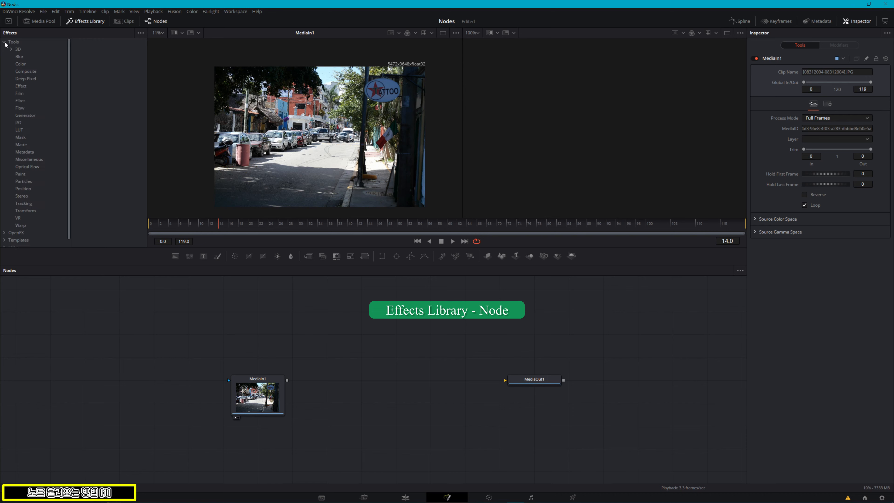
click(20, 64)
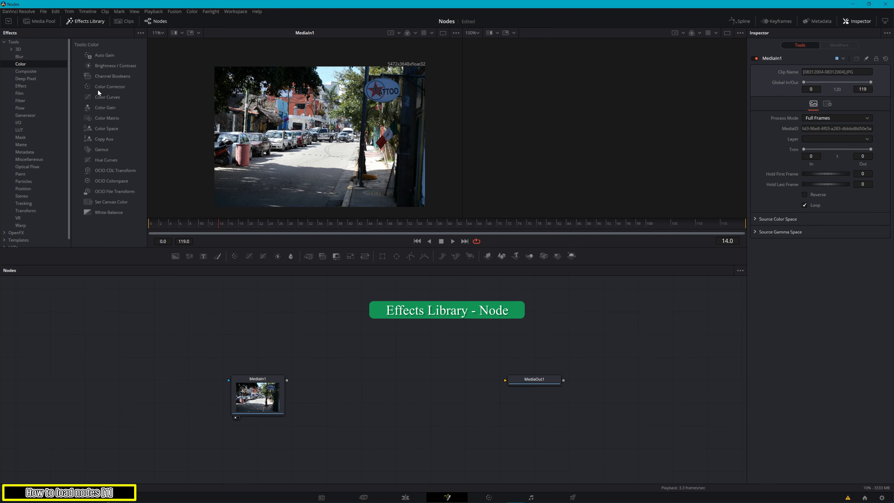
double_click(111, 87)
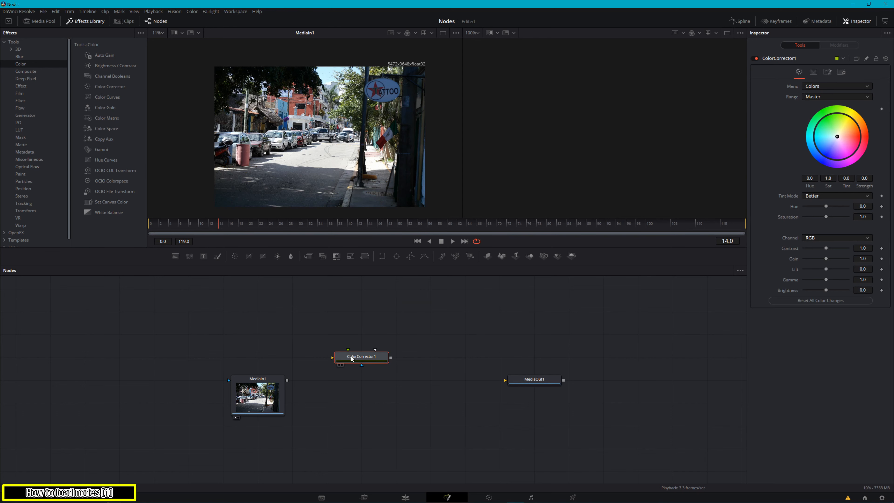
drag(346, 362, 346, 385)
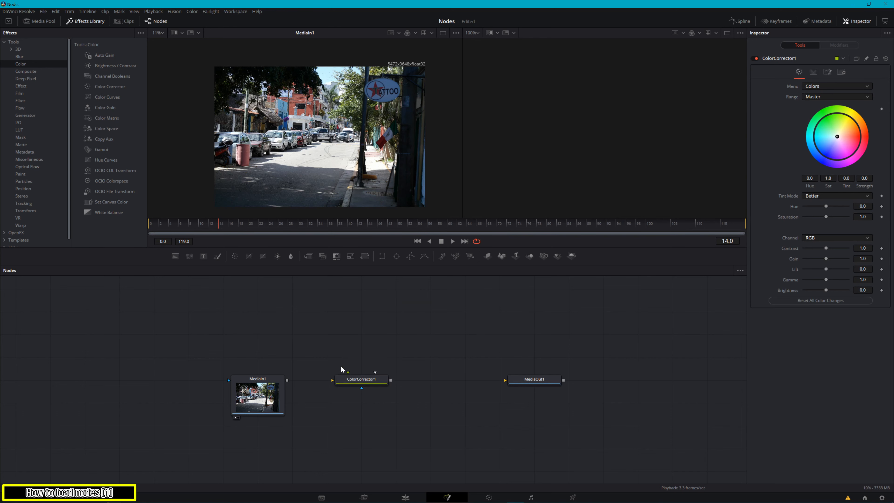
drag(288, 380, 333, 380)
click(85, 21)
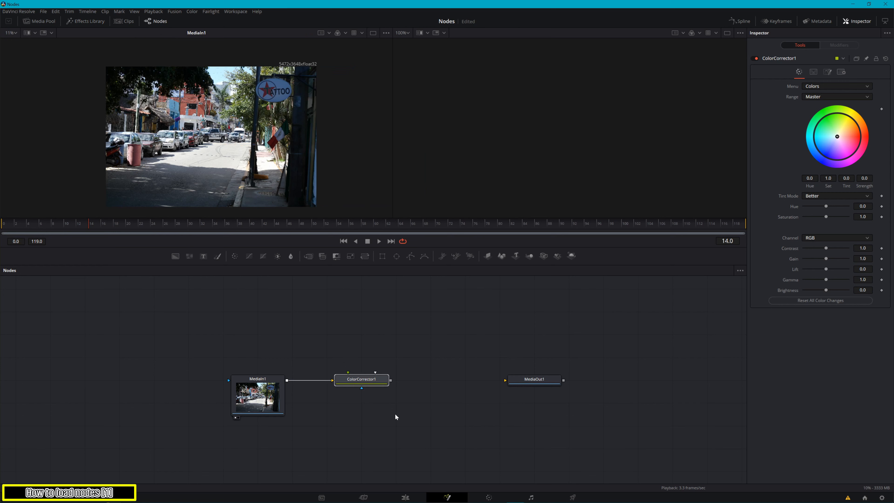
Replace the connected Color Corrector with a new, unconnected one placed between MediaIn1 and MediaOut1.
key(Delete)
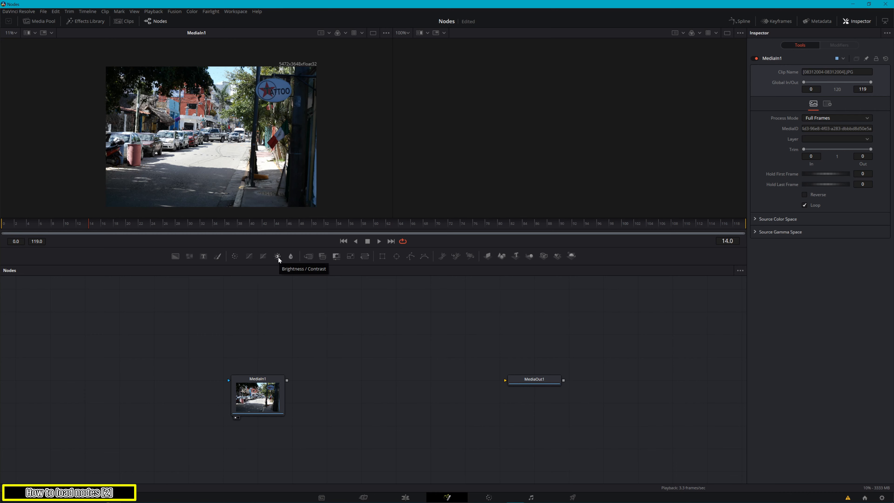
click(234, 257)
drag(350, 336, 351, 383)
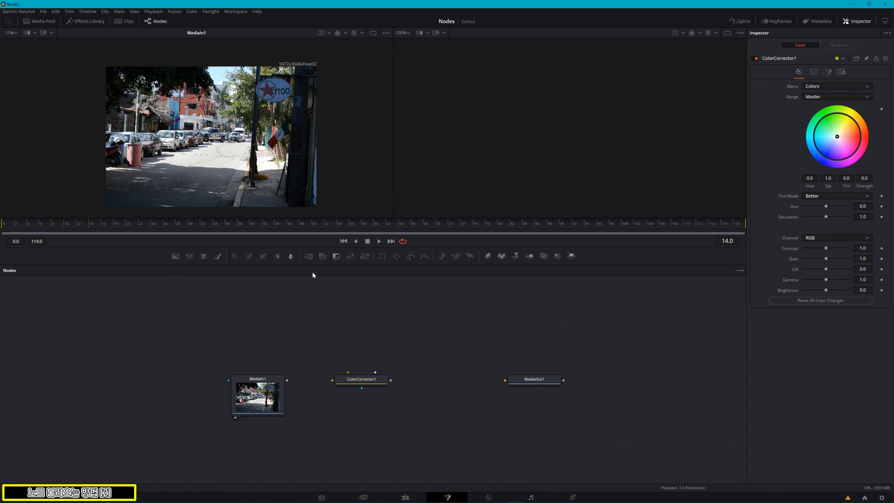
Add a Hot Spot node from the Effect tools above the Color Corrector and delete it again.
click(90, 22)
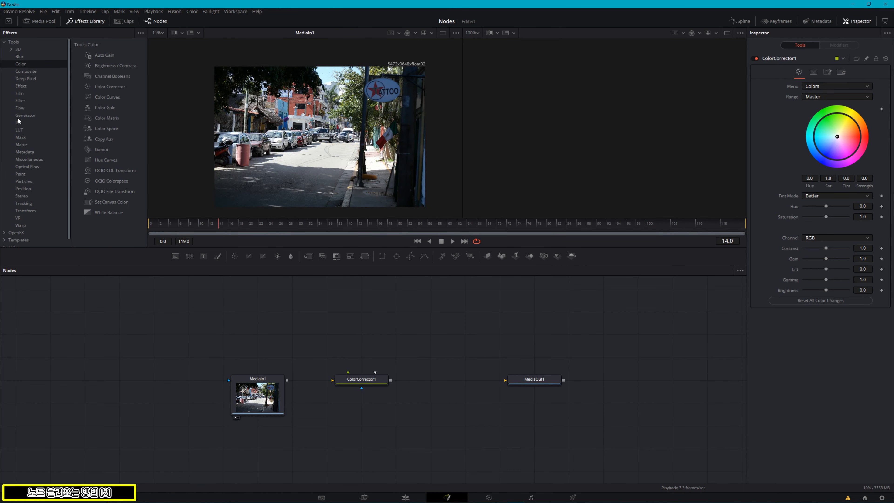
click(29, 85)
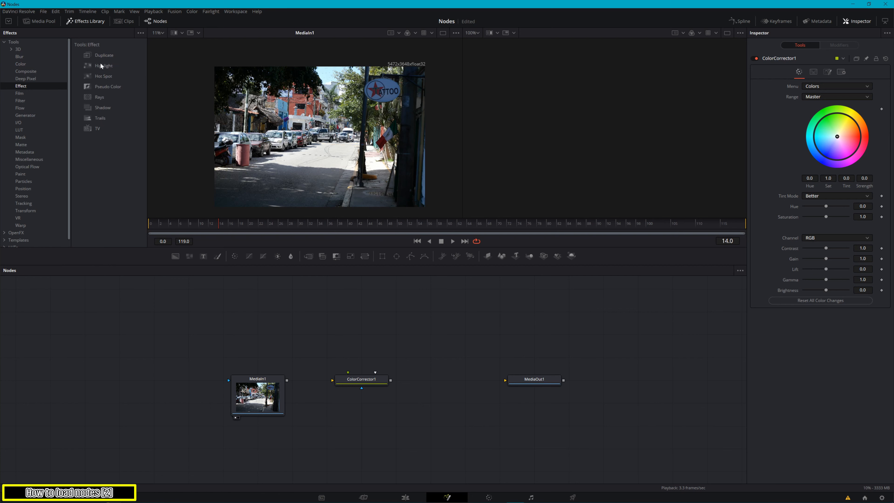
click(112, 77)
drag(305, 337, 339, 337)
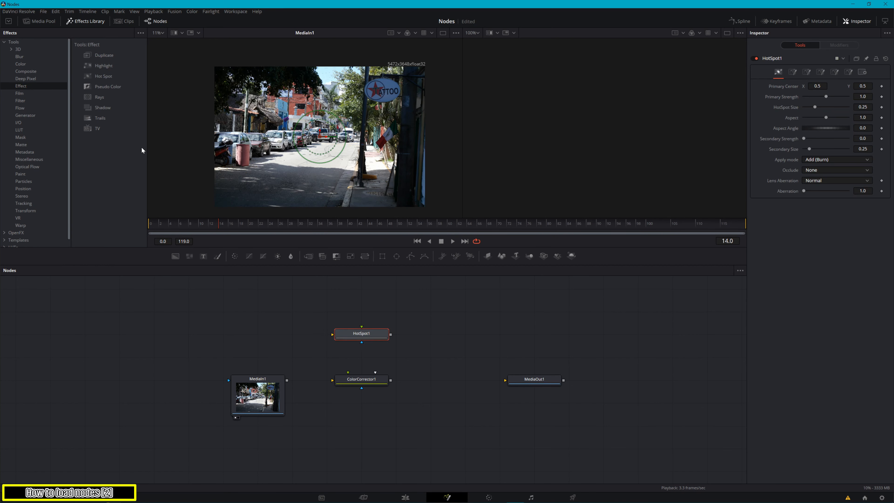
click(71, 21)
key(Delete)
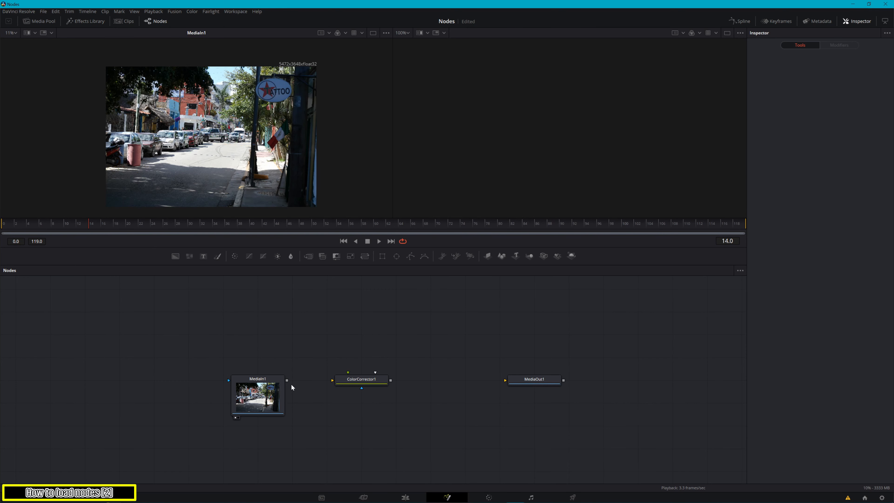
Connect MediaIn1's output to the Color Corrector node and delete that Color Corrector.
drag(287, 380, 349, 384)
click(349, 384)
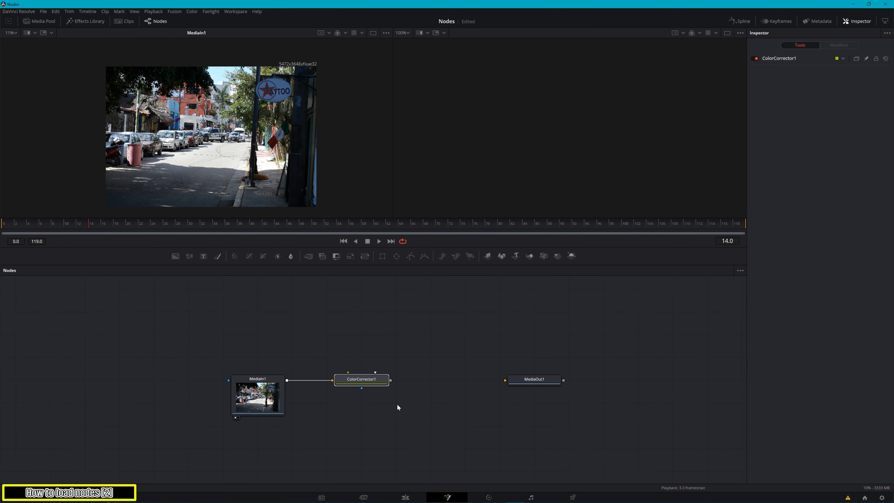
key(Delete)
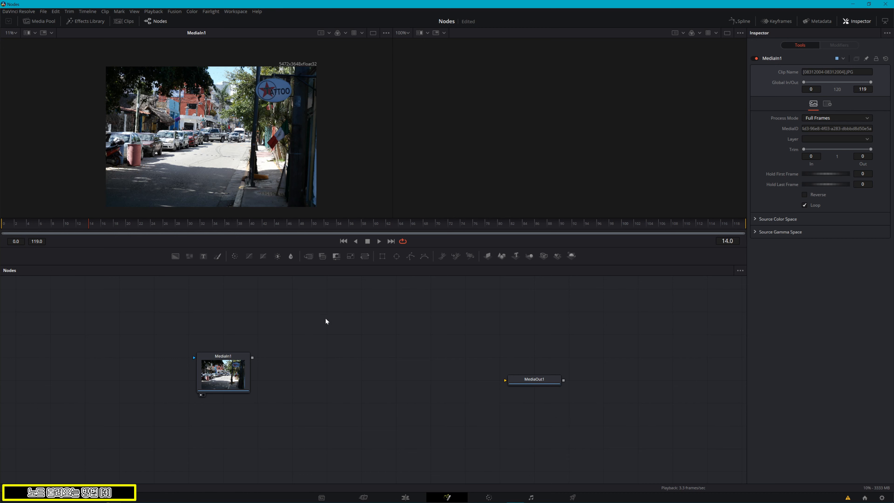
Add a Color Corrector node from the Color category, fed by MediaIn1's output, and delete it again.
right_click(293, 313)
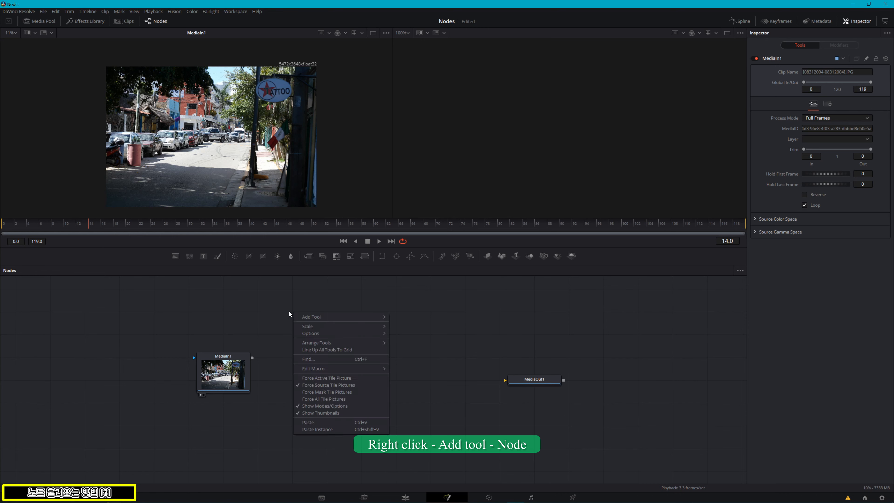
mouse_move(311, 317)
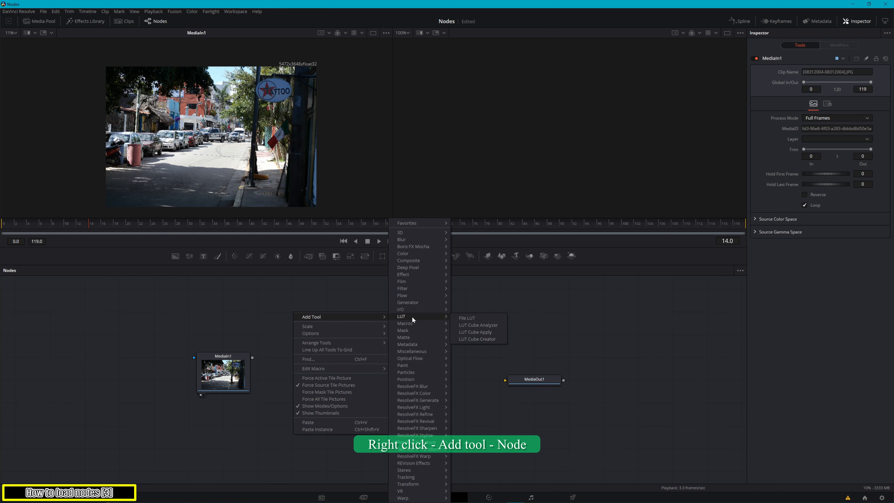
mouse_move(419, 259)
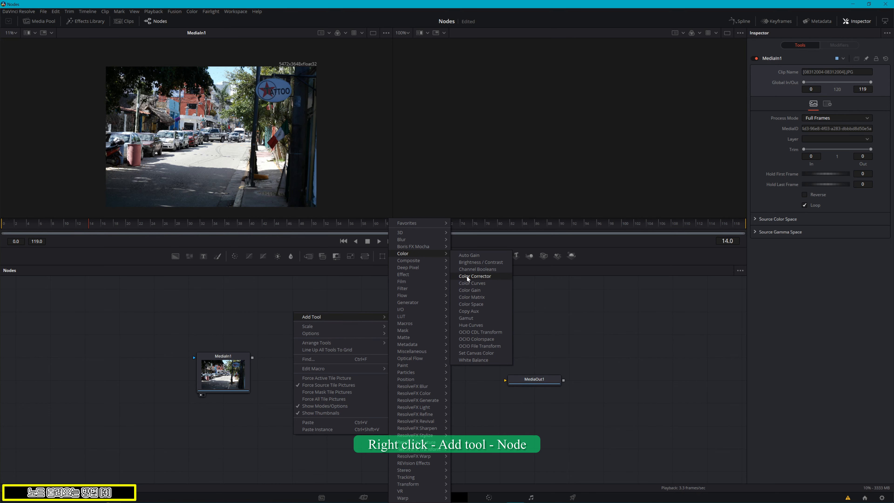
click(479, 277)
drag(288, 312, 323, 357)
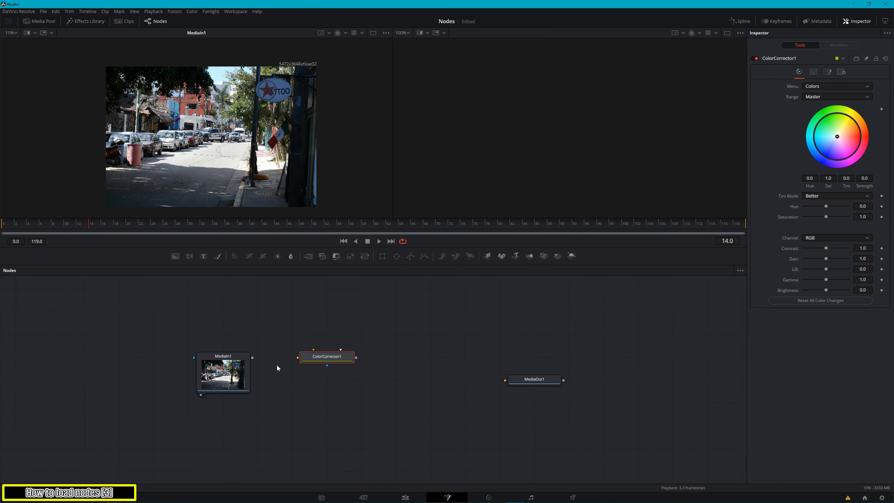
drag(252, 358, 306, 360)
key(Delete)
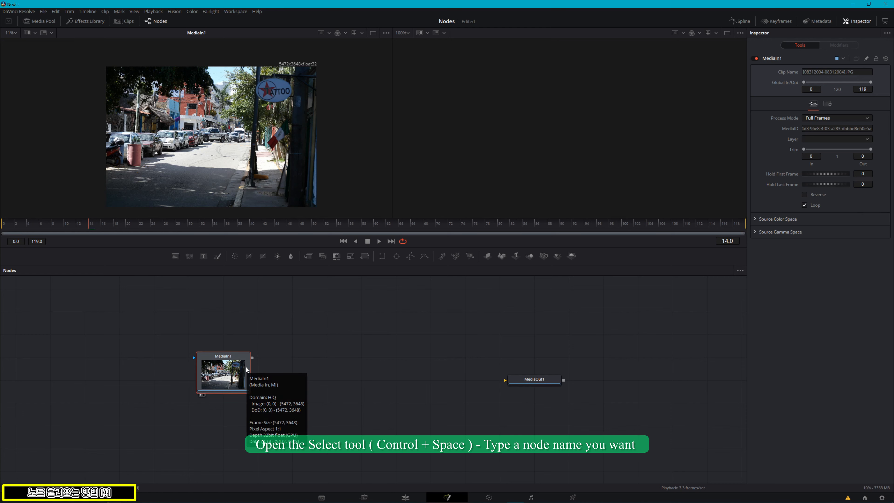
With MediaIn1 selected, search the tool list for "color co" and add a Color Corrector node connected after it.
key(ctrl+space)
text(mer)
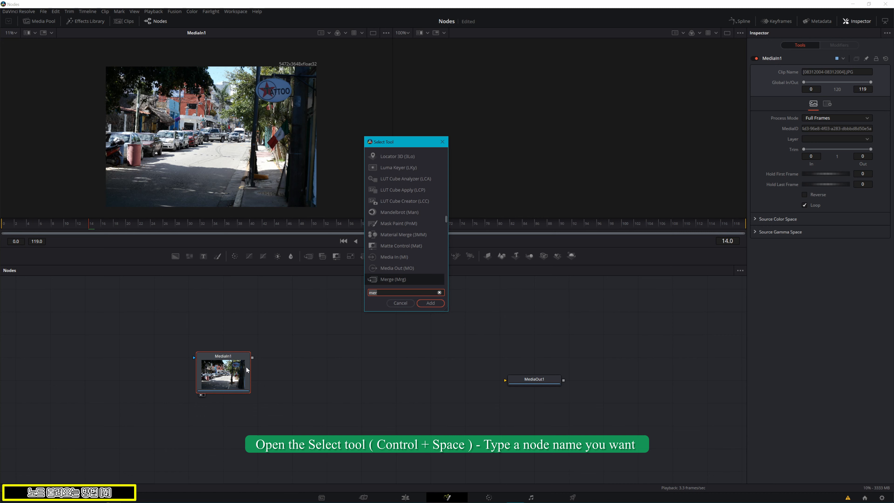
key(BackSpace)
key(BackSpace)
key(BackSpace)
text(color co)
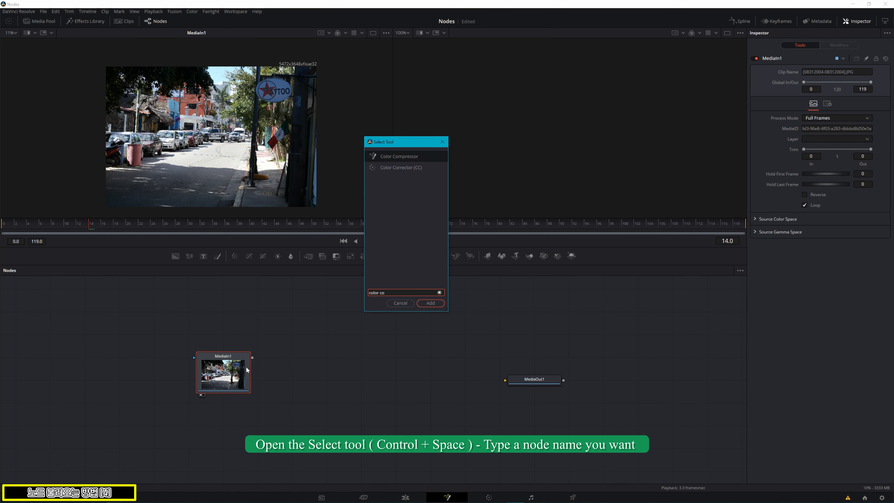
key(Down)
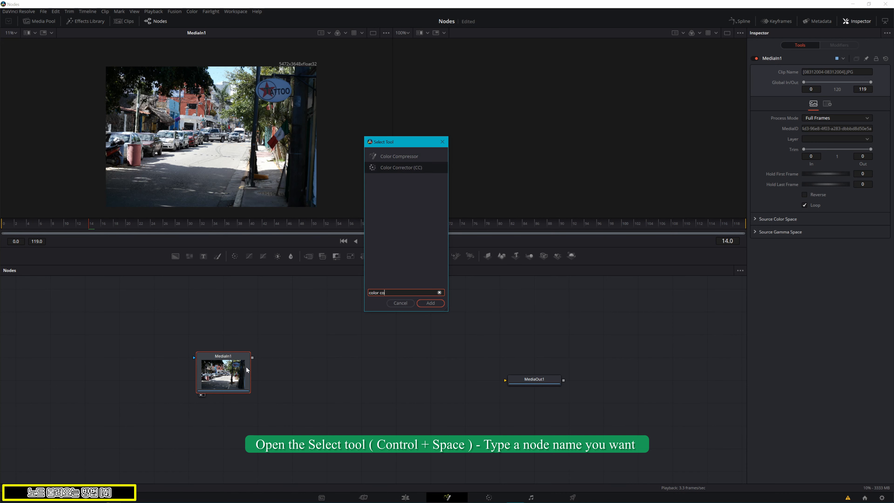
key(Return)
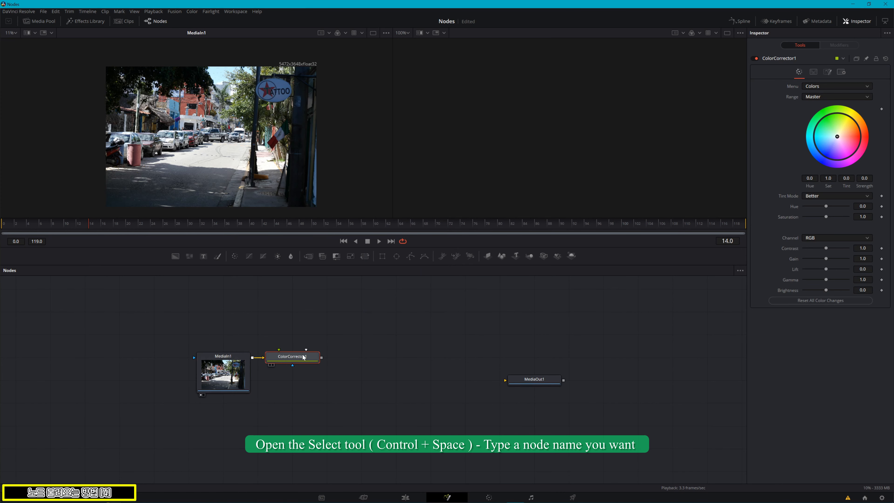
Move the Color Corrector farther from MediaIn1 and remove the connection between the two nodes.
drag(306, 358, 382, 358)
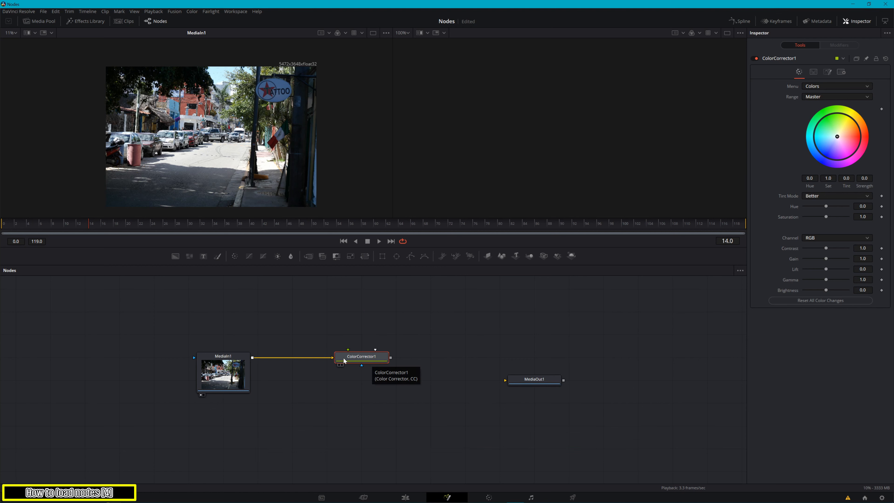
click(321, 358)
drag(312, 333, 398, 372)
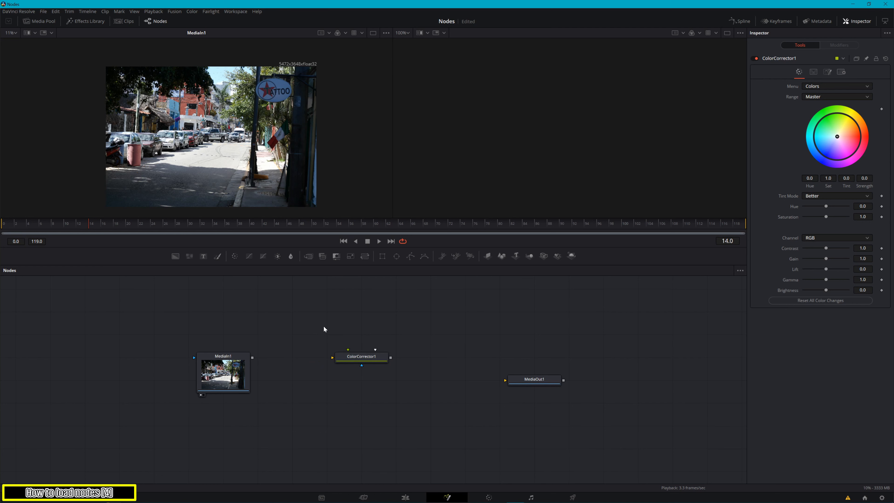
Add a second, unconnected Color Corrector node by searching the tool list for its abbreviation "cc".
key(shift+space)
text(color co)
key(BackSpace)
key(BackSpace)
key(BackSpace)
key(BackSpace)
key(BackSpace)
key(BackSpace)
key(BackSpace)
key(BackSpace)
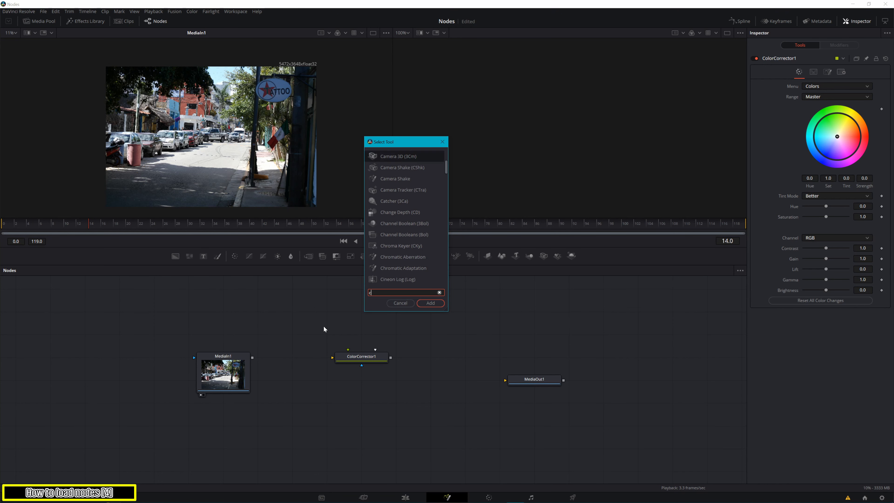
text(cc)
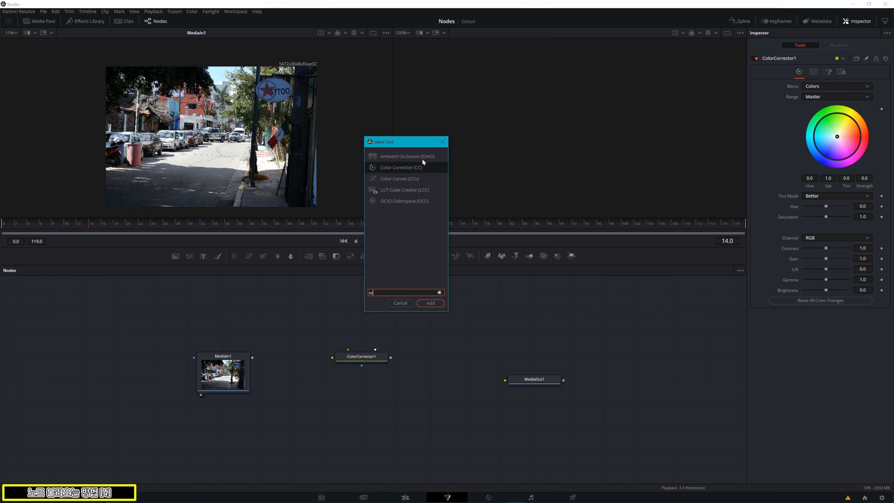
key(BackSpace)
key(BackSpace)
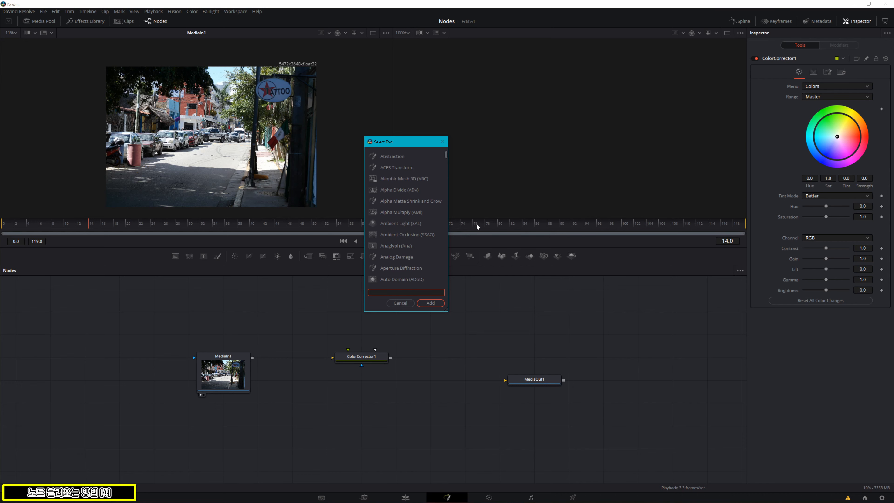
text(cc)
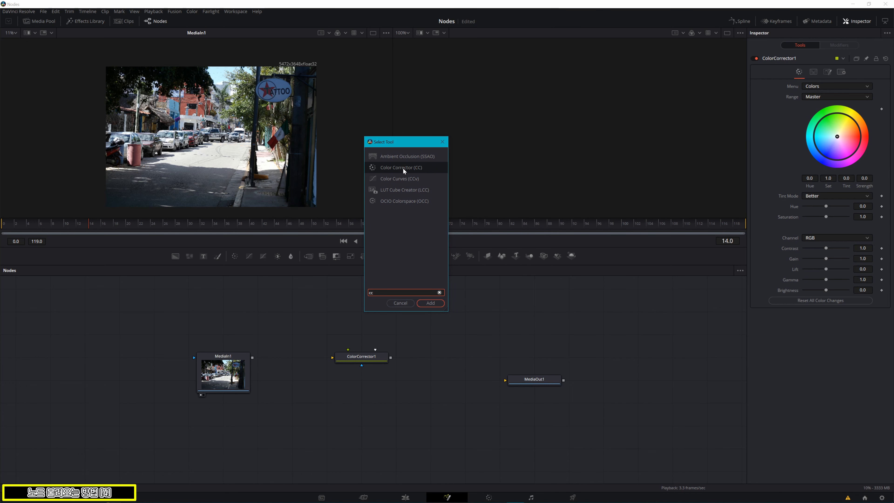
click(391, 167)
click(428, 304)
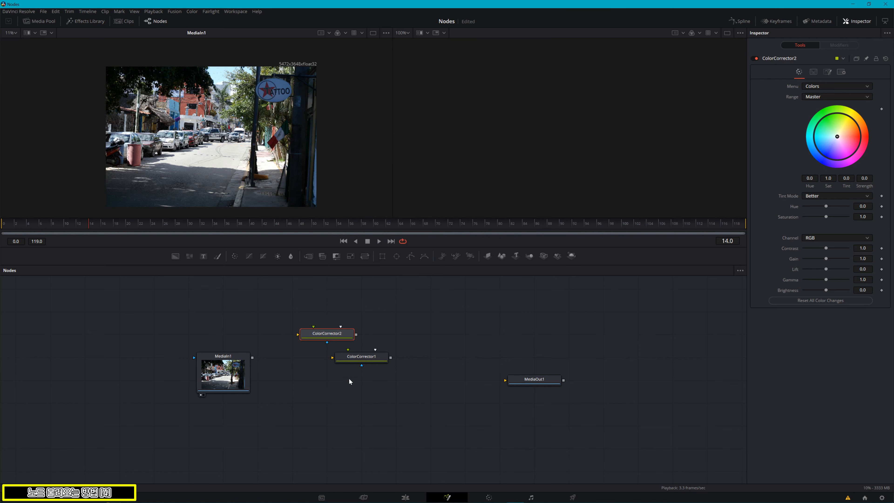
Add a third, unconnected Color Corrector by searching the tool list for "color" and choosing Color Corrector (CC).
key(shift+space)
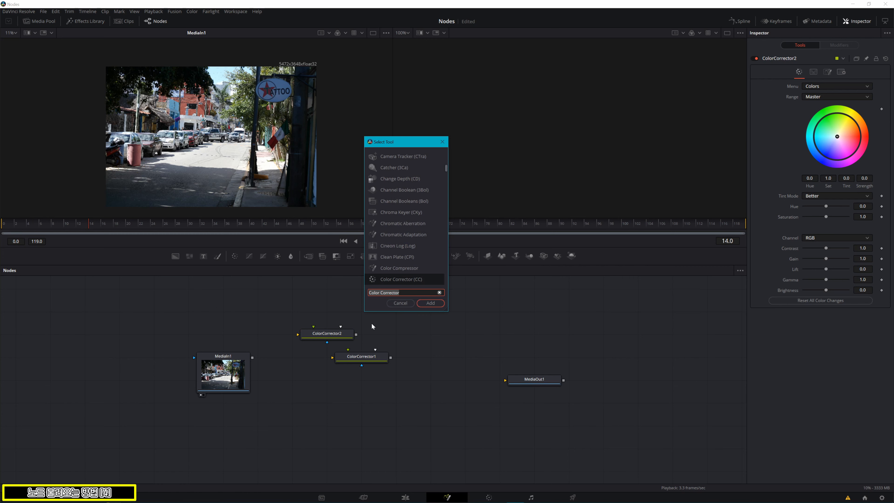
text(cp;pr)
key(BackSpace)
key(BackSpace)
key(BackSpace)
key(BackSpace)
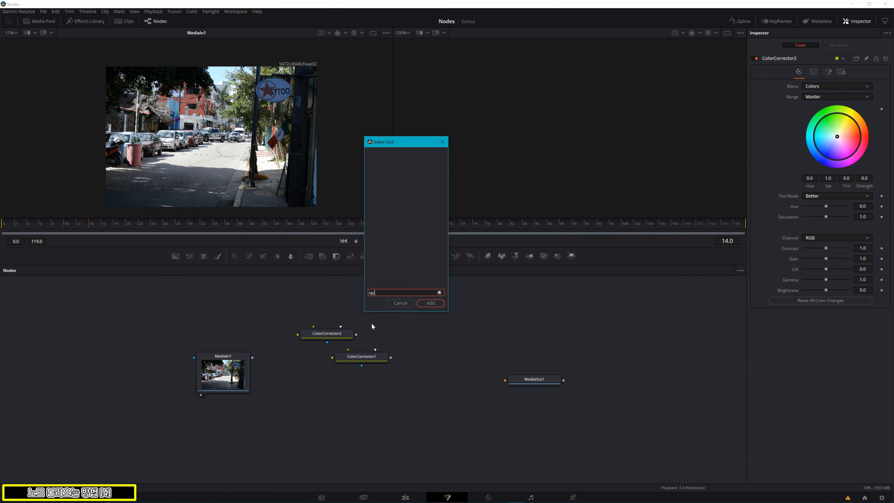
text(olor)
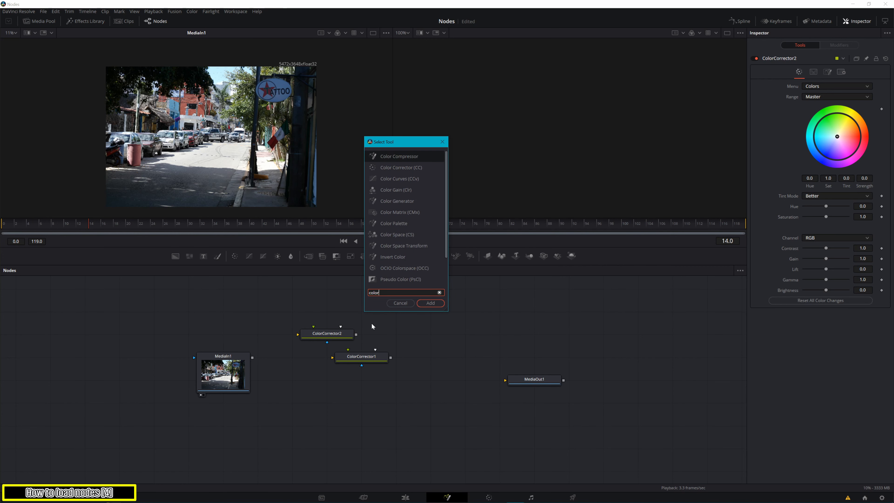
key(Down)
key(Down)
key(Down)
key(Up)
key(Up)
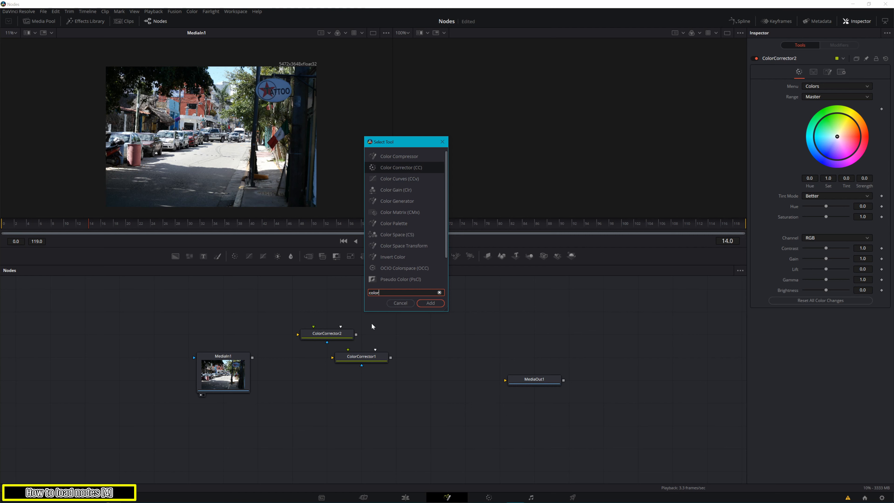
key(Return)
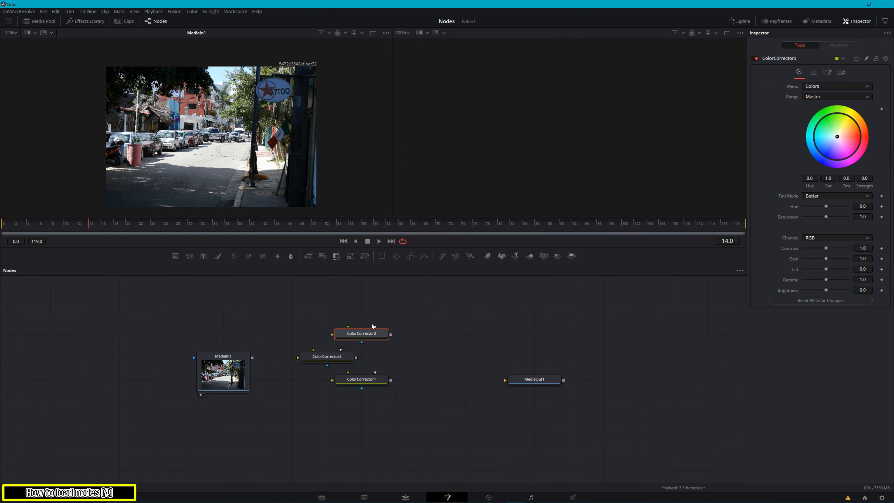
Connect MediaIn1's output to all three Color Correctors and align them in a vertical column.
drag(252, 358, 352, 338)
drag(253, 358, 335, 381)
drag(366, 335, 332, 335)
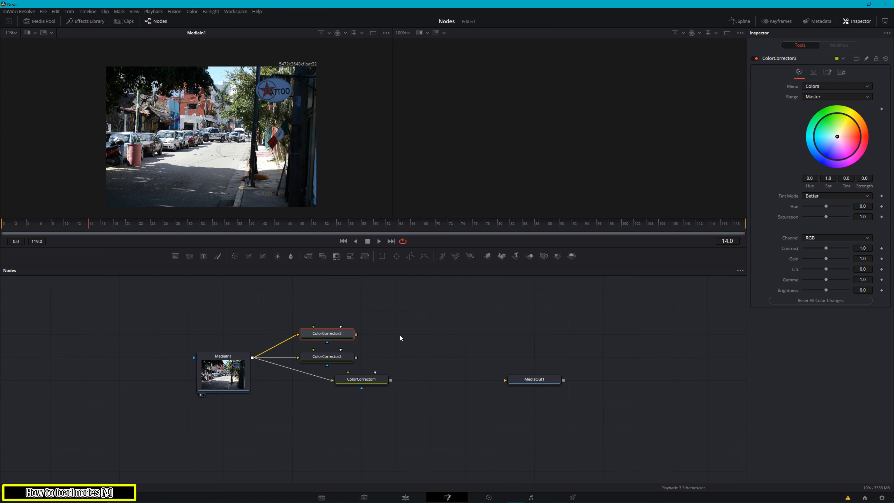
drag(370, 384, 335, 384)
click(395, 373)
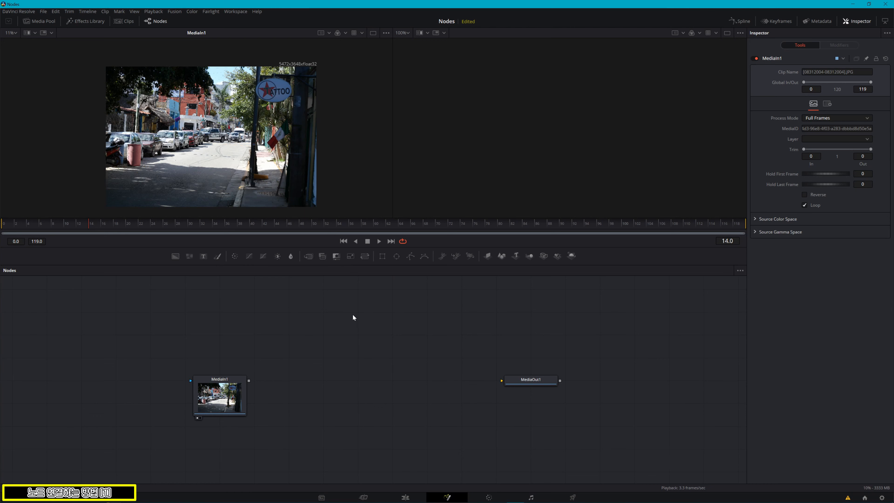
Add an unconnected Color Corrector between MediaIn1 and MediaOut1 and connect MediaIn1's output to its Input.
click(222, 401)
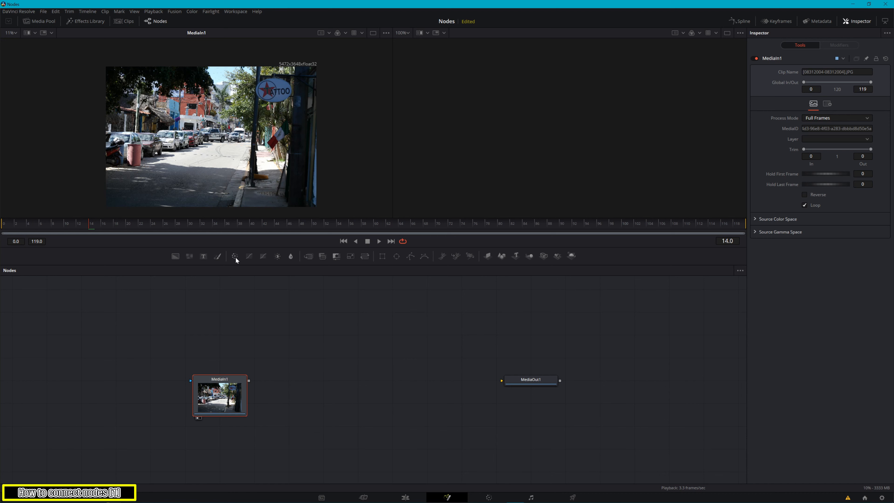
click(334, 381)
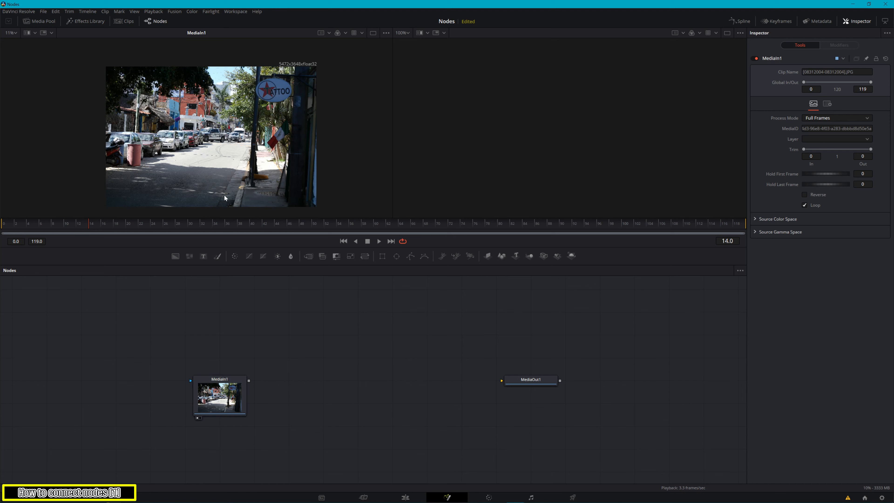
click(236, 256)
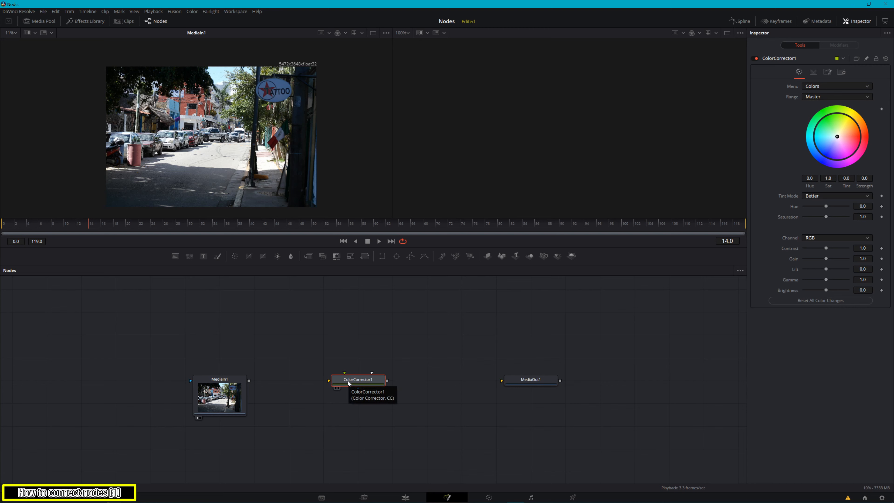
click(266, 368)
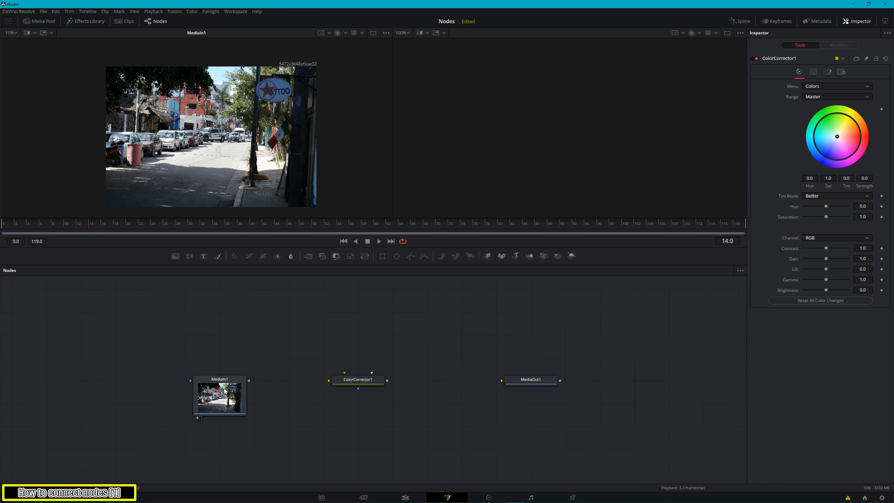
click(230, 387)
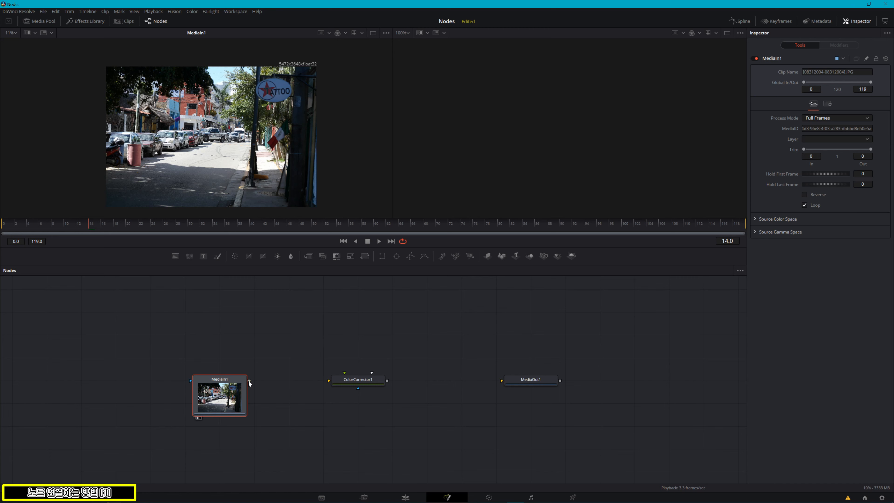
drag(249, 381, 364, 380)
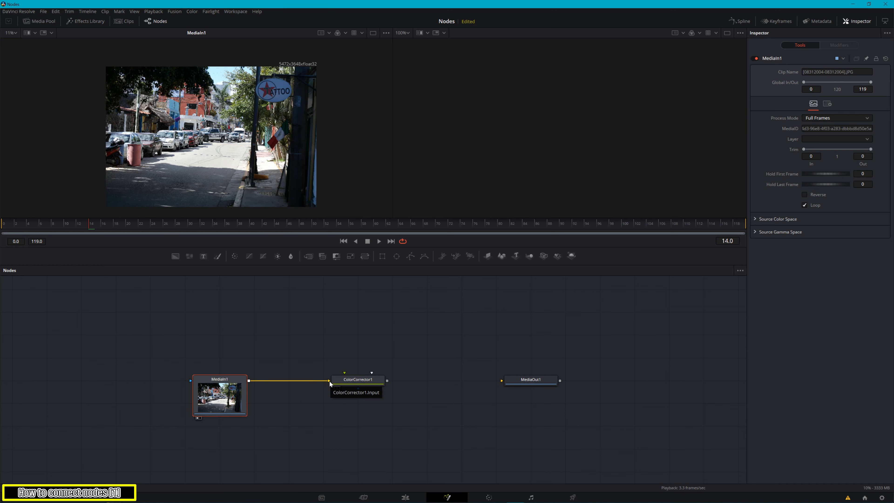
Show the Color Corrector in the second viewer and raise its Gain to 1.76.
drag(348, 380, 460, 181)
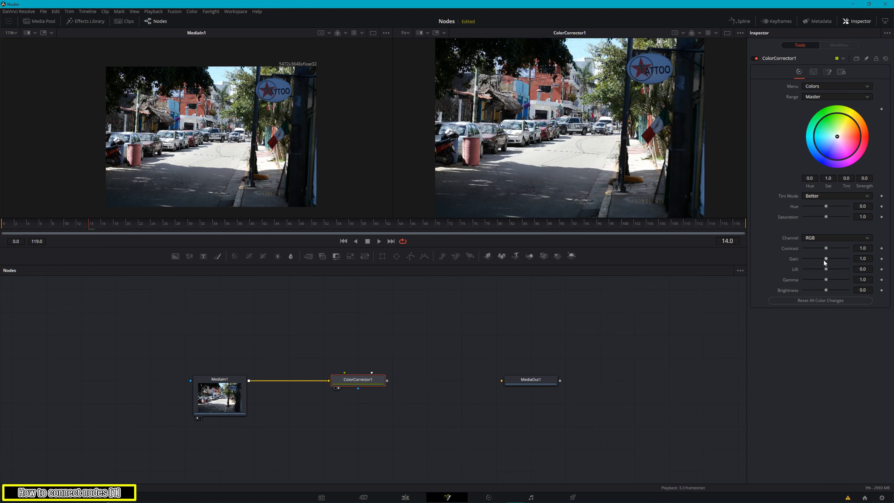
mouse_move(826, 259)
mouse_down()
mouse_move(818, 258)
mouse_move(830, 258)
mouse_up()
click(336, 338)
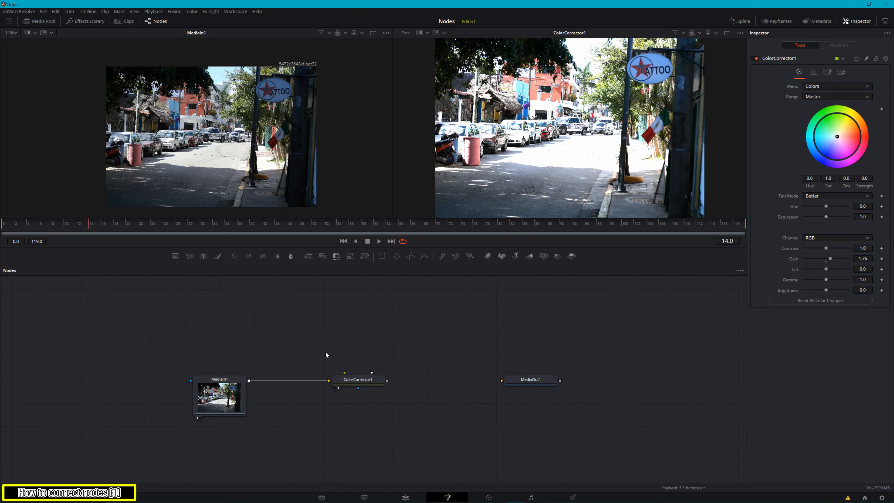
Delete the Color Corrector and place a fresh, unconnected one between MediaIn1 and MediaOut1.
drag(309, 339, 405, 408)
key(Delete)
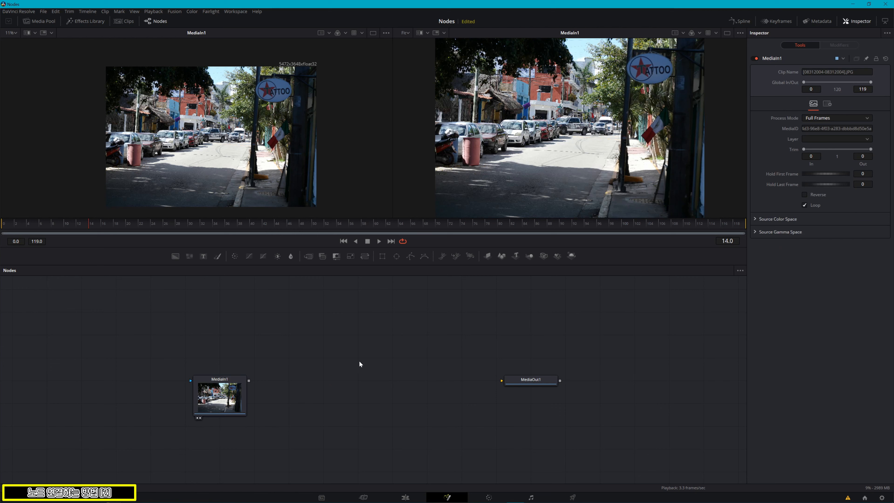
click(236, 258)
click(336, 358)
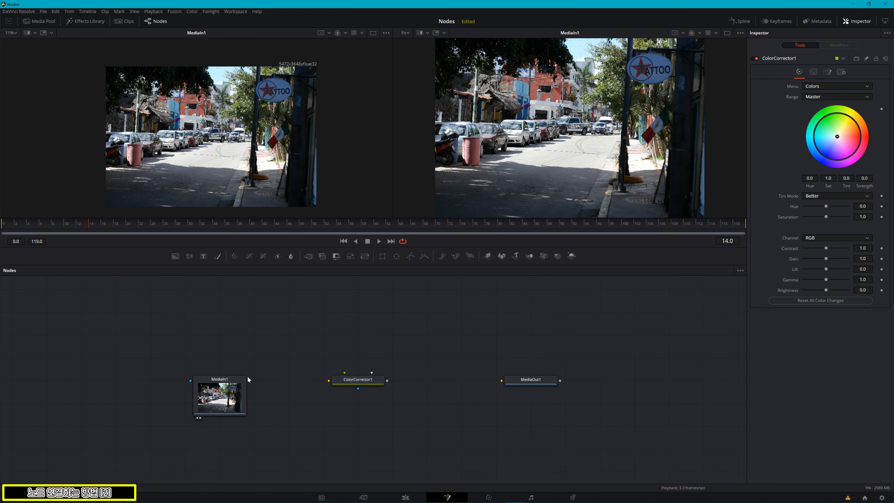
Connect MediaIn1's output onto the Color Corrector's body, choosing Input as the destination from its list of inputs.
drag(249, 381, 252, 382)
drag(270, 340, 357, 380)
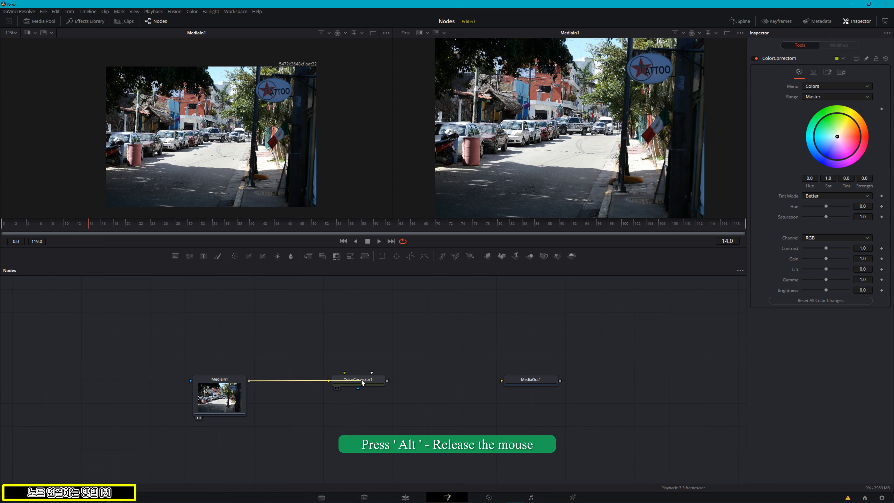
drag(361, 380, 361, 381)
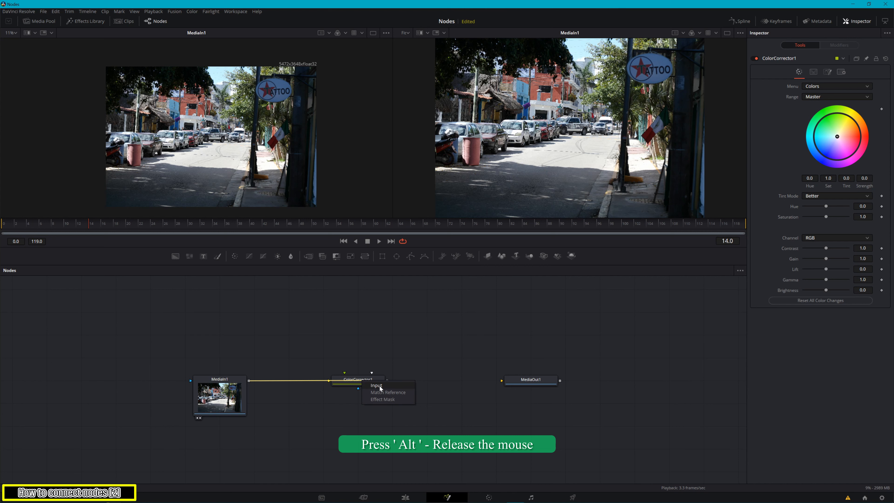
click(380, 385)
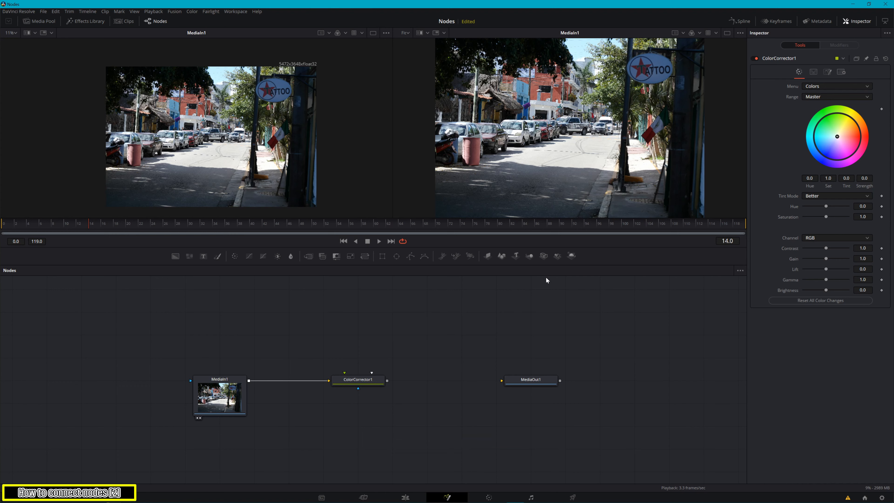
Add an unconnected Polygon mask node, show it in the first viewer, and draw a closed curved shape around the street on the MediaIn1 image.
drag(411, 256, 323, 426)
key(1)
click(499, 165)
click(485, 94)
drag(576, 84, 601, 88)
drag(653, 116, 657, 142)
drag(640, 168, 614, 180)
drag(551, 184, 510, 172)
click(498, 165)
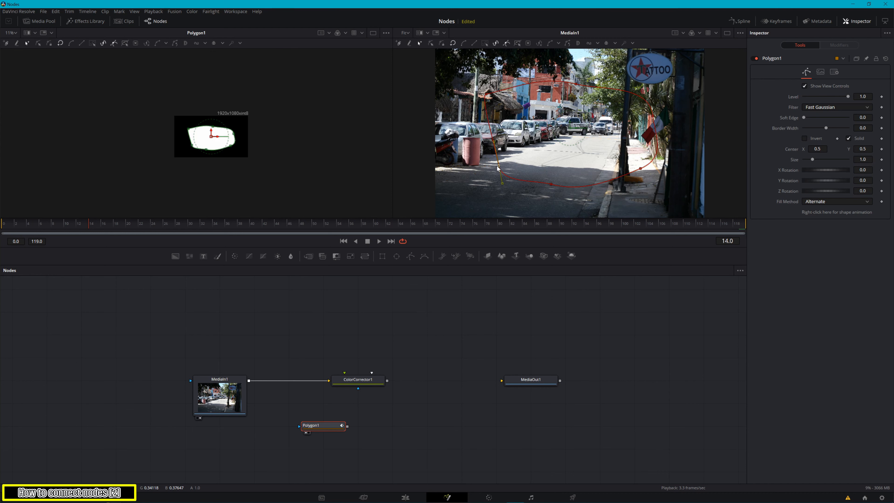
Place the Polygon node below the Color Corrector and connect its mask output to the Color Corrector's Effect Mask input.
click(354, 410)
mouse_move(353, 408)
mouse_down()
mouse_move(363, 390)
mouse_move(360, 407)
mouse_up()
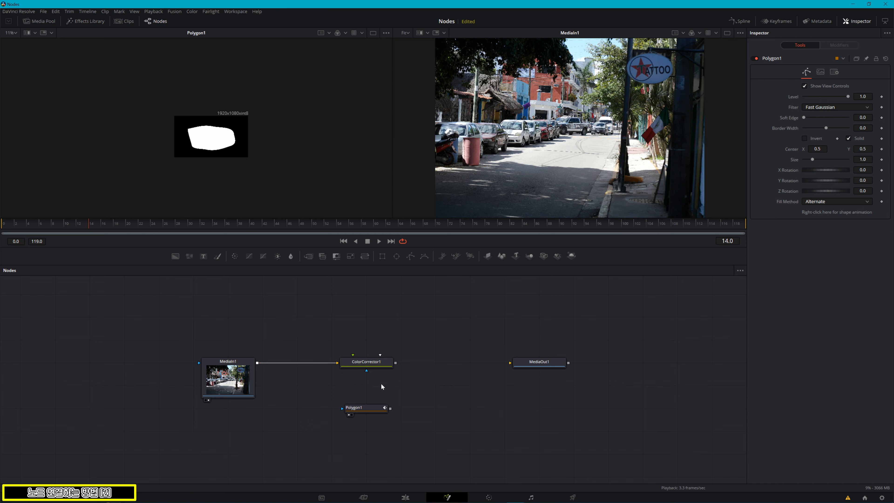
click(365, 409)
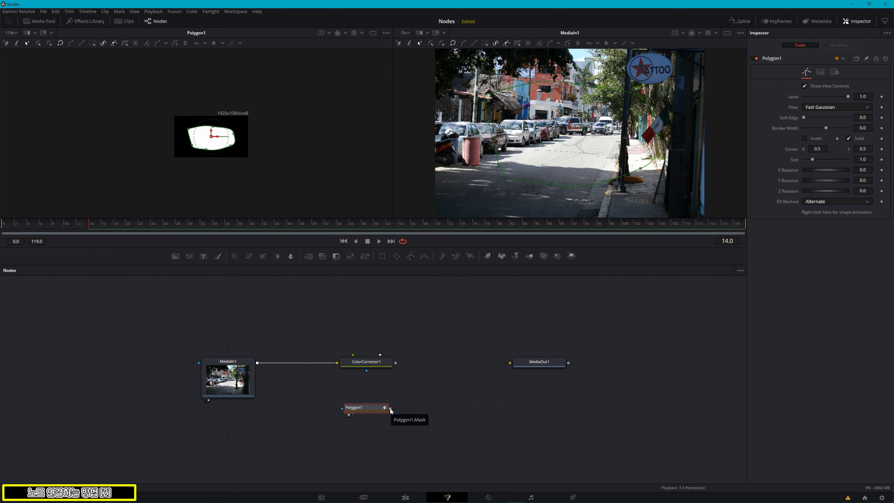
drag(390, 408, 375, 362)
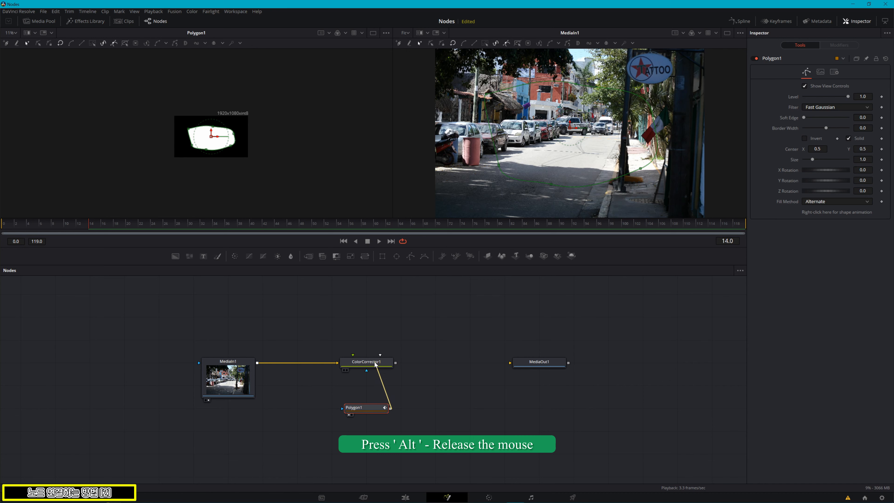
key(alt)
drag(376, 365, 376, 365)
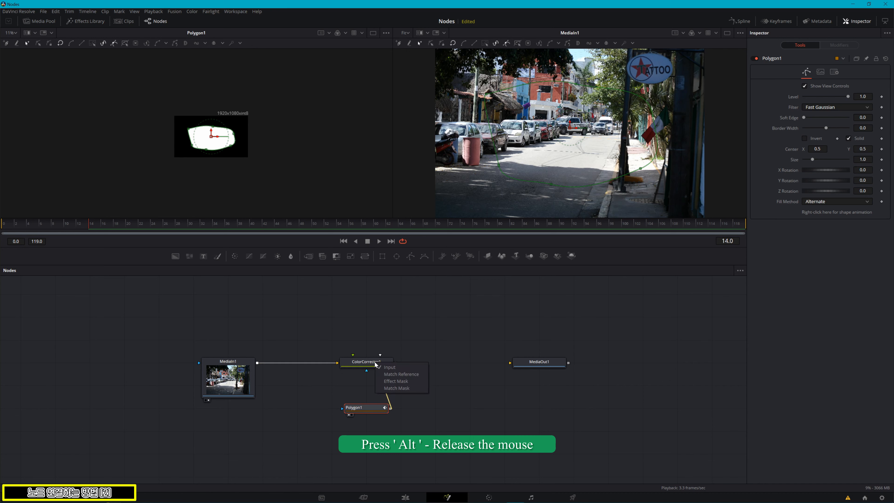
click(394, 381)
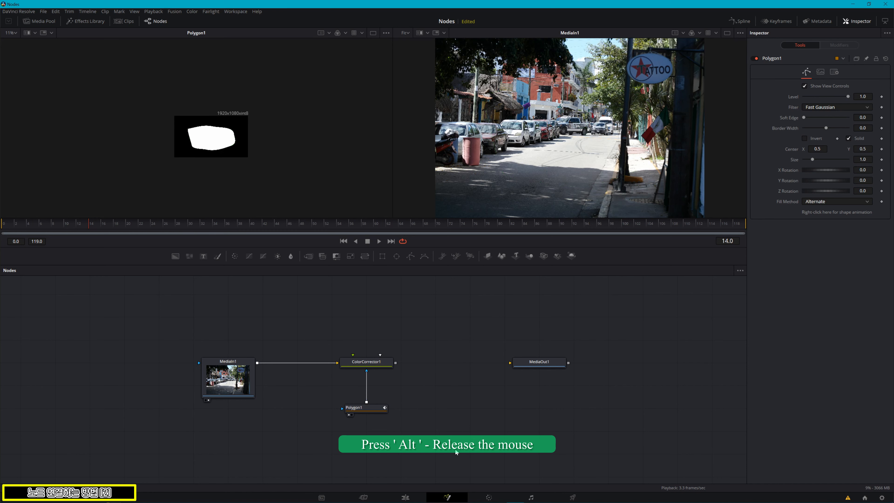
Move the Polygon node up and back down, and re-route its connection to the Color Corrector's Effect Mask input.
drag(374, 415, 374, 392)
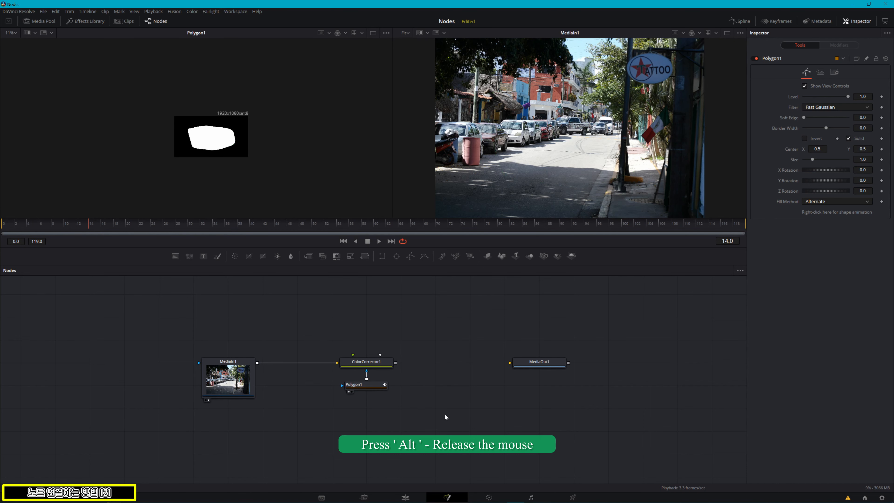
drag(377, 388, 377, 410)
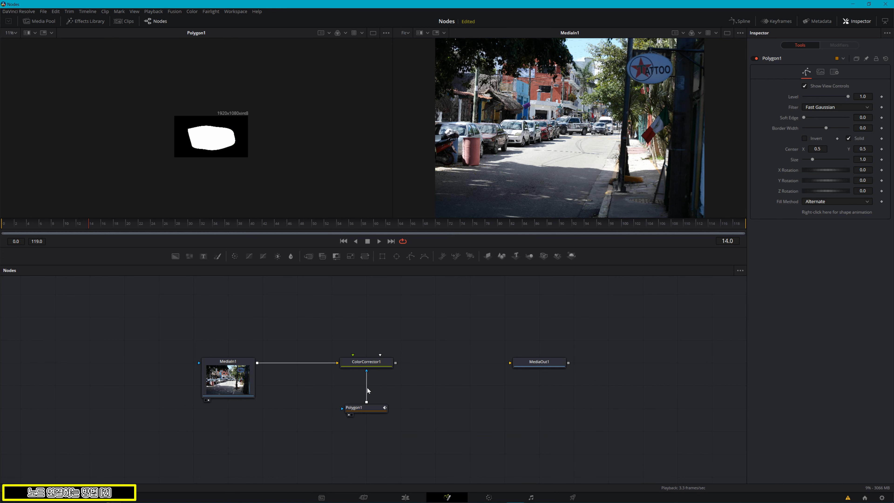
mouse_move(367, 378)
mouse_down()
mouse_move(439, 384)
mouse_move(357, 365)
mouse_move(365, 361)
mouse_move(354, 354)
mouse_move(387, 357)
mouse_move(368, 372)
mouse_up()
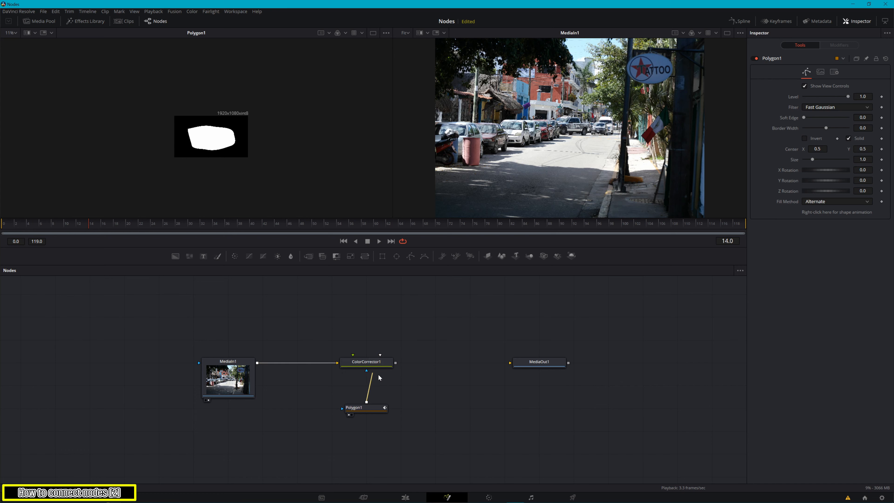
drag(367, 371, 372, 366)
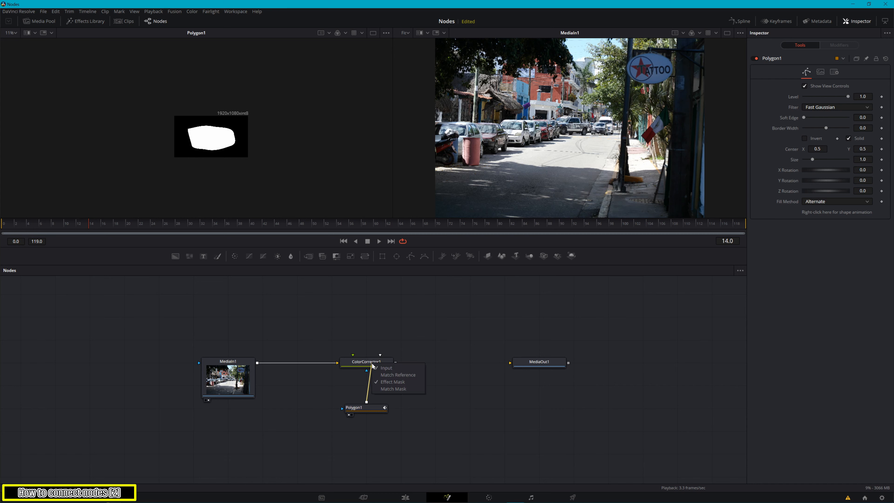
click(383, 387)
Insert a pipe router on the connection between Polygon and Color Corrector and delete it again.
alt+click(368, 378)
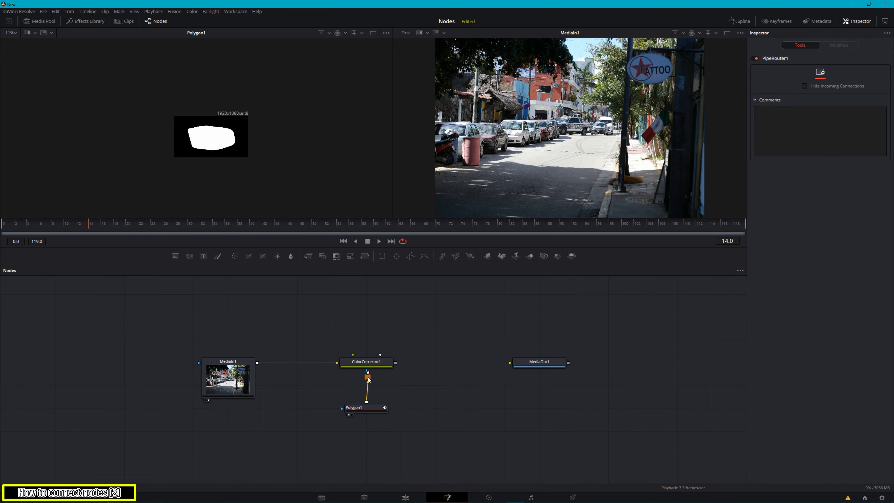
key(Delete)
click(394, 384)
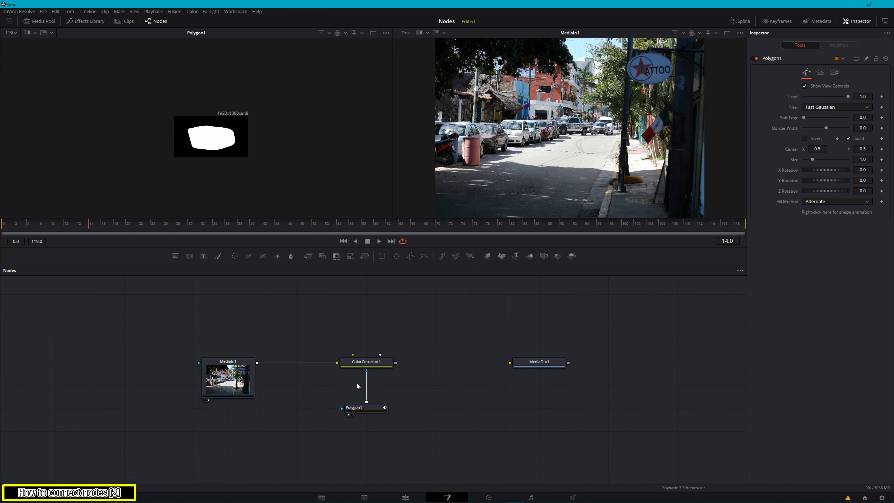
click(366, 381)
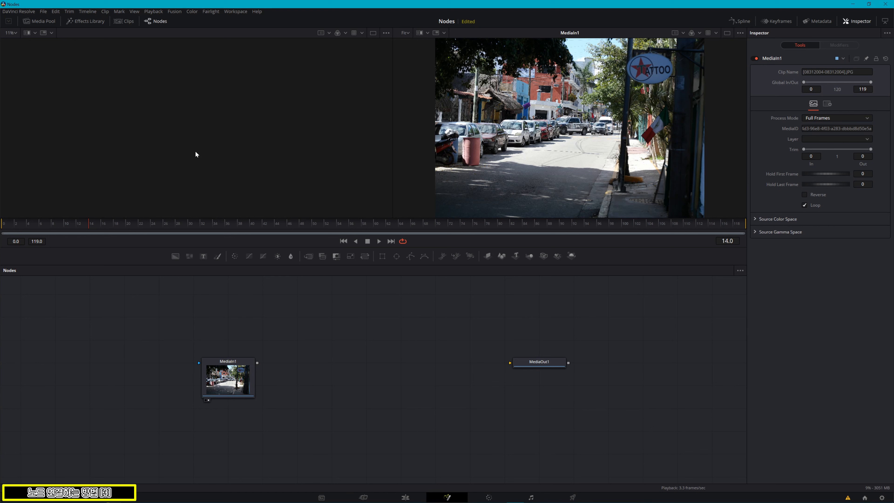
Show MediaIn1 in the first viewer.
drag(342, 386, 338, 365)
drag(254, 344, 374, 360)
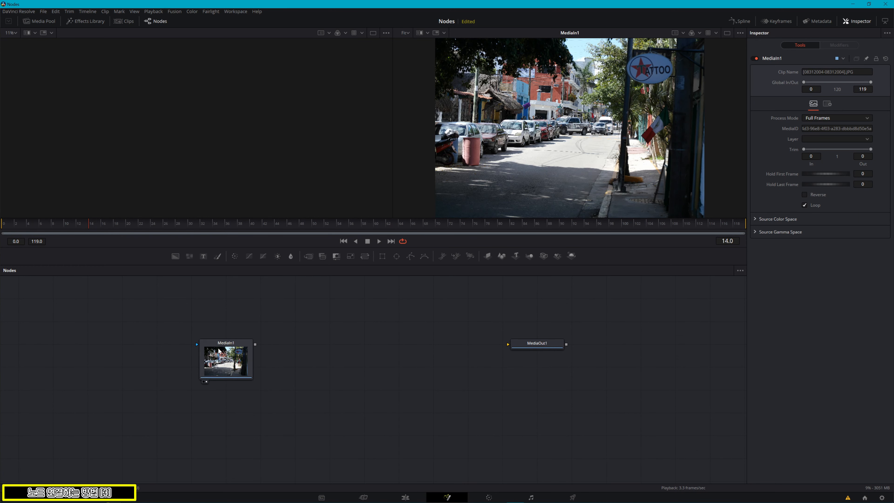
drag(272, 322, 321, 345)
drag(267, 370, 237, 151)
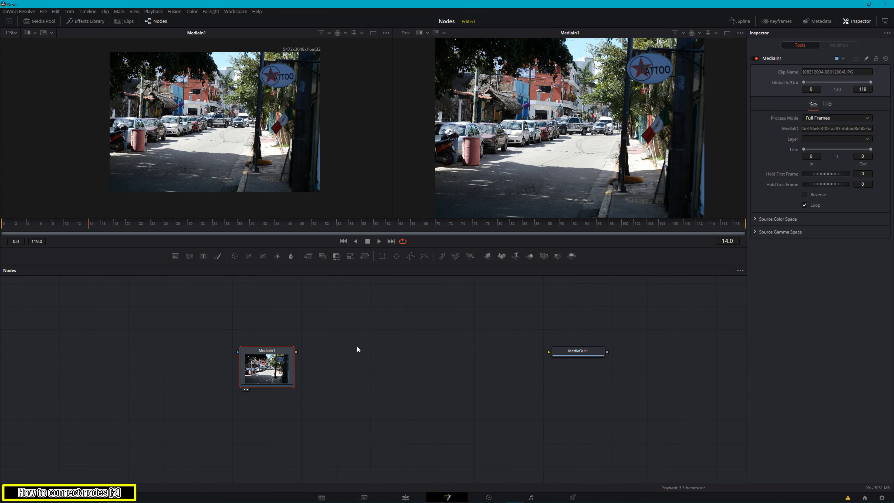
Add Color Corrector, Color Curves, Hue Curves and Brightness Contrast nodes in series after MediaIn1.
click(234, 257)
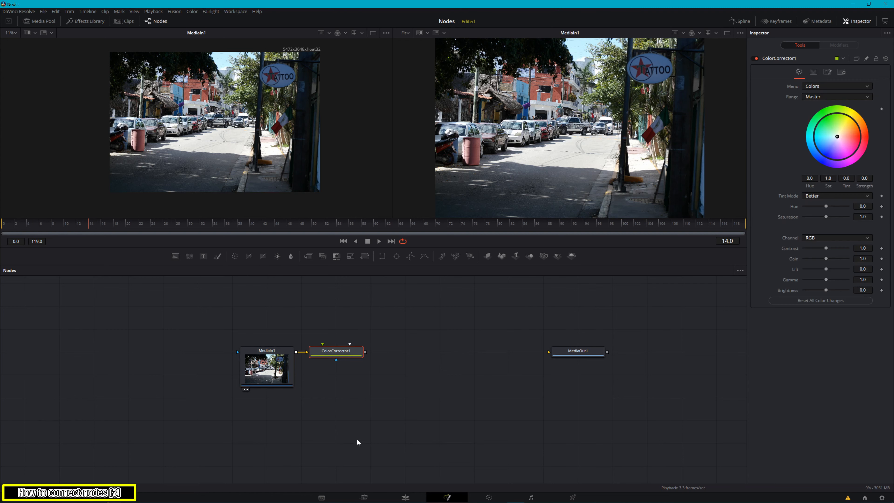
click(249, 256)
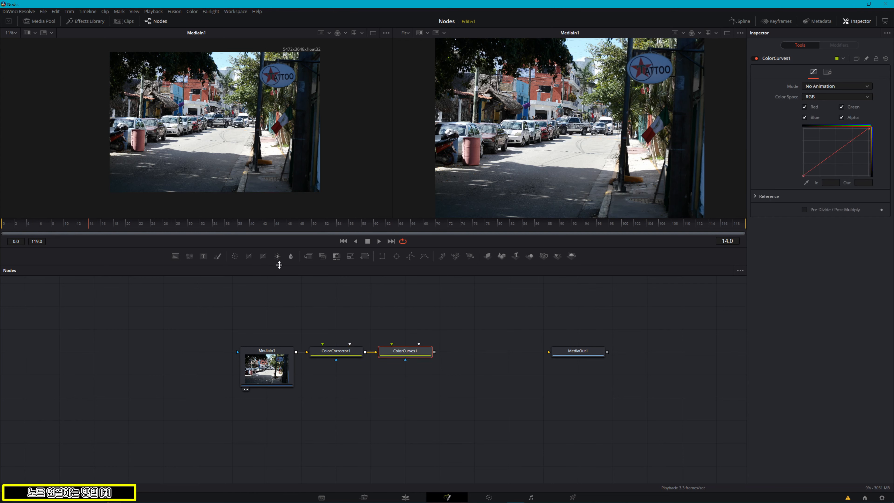
click(263, 257)
click(277, 256)
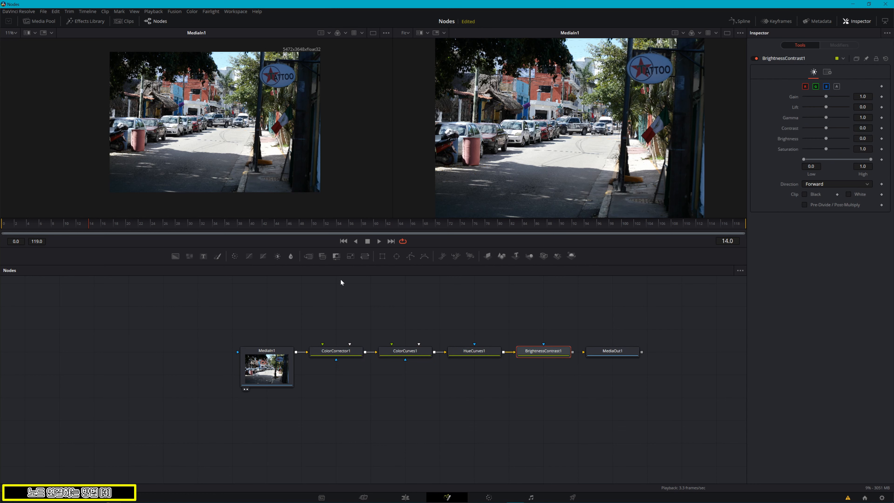
click(383, 353)
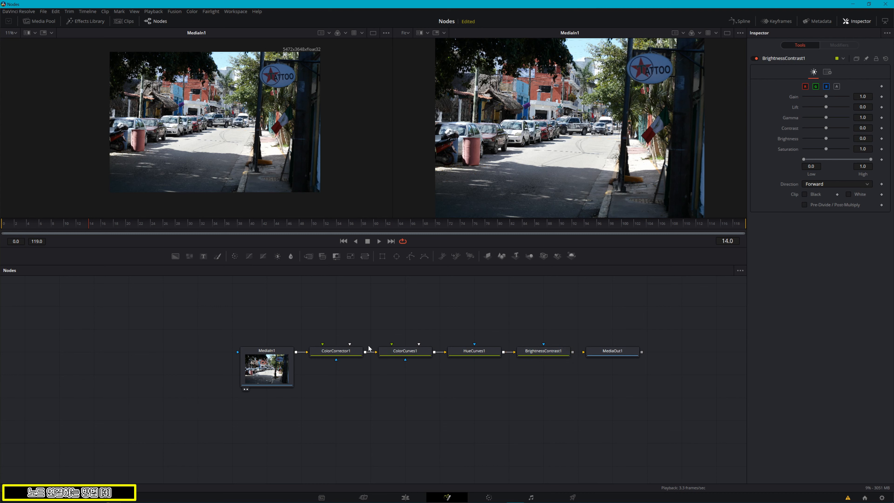
Show ColorCurves1 in the first viewer and raise its curve with a point at about In 0.28, Out 0.50.
click(349, 353)
click(417, 355)
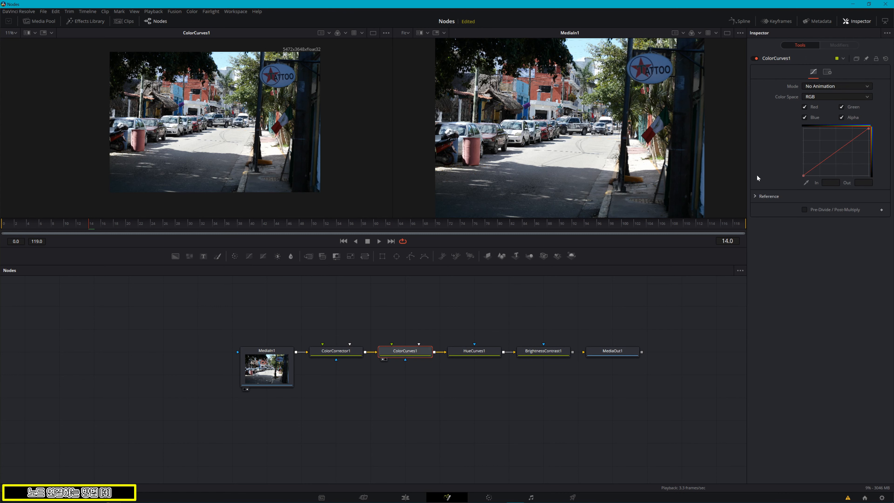
drag(823, 162, 823, 158)
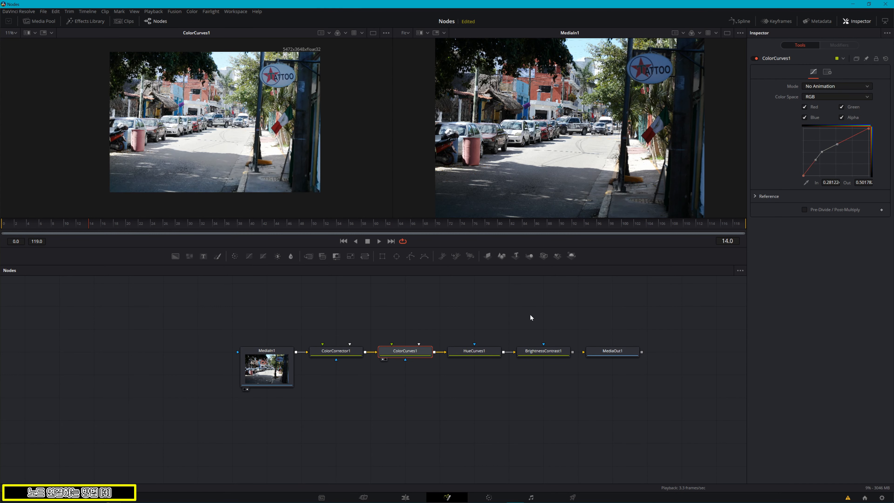
Viewing each node, raise the HueCurves1 saturation point at about 2.26 to 1.12 and set the BrightnessContrast1 gamma to 0.47.
click(475, 350)
mouse_move(828, 155)
mouse_down()
mouse_move(824, 163)
mouse_move(821, 147)
mouse_up()
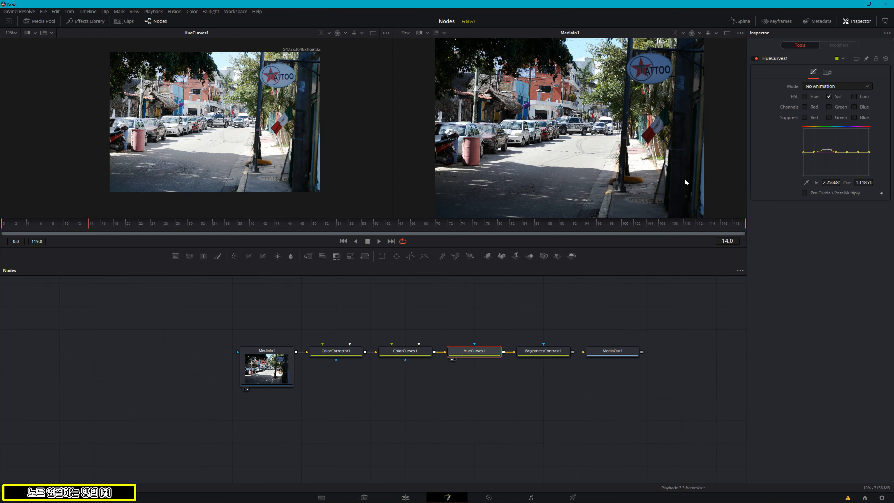
click(541, 350)
mouse_move(826, 118)
mouse_down()
mouse_move(812, 122)
mouse_move(823, 128)
mouse_move(816, 131)
mouse_up()
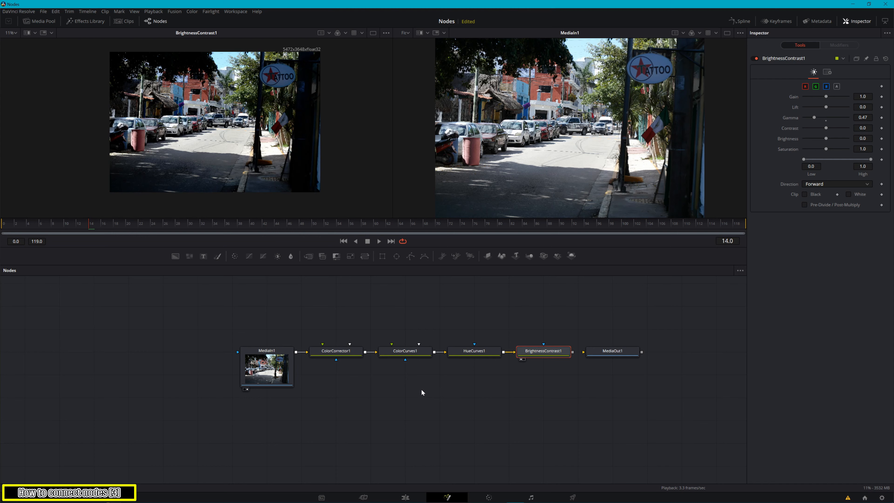
Delete the Color Corrector, Color Curves, Hue Curves and Brightness Contrast nodes together.
drag(305, 302, 554, 379)
key(Delete)
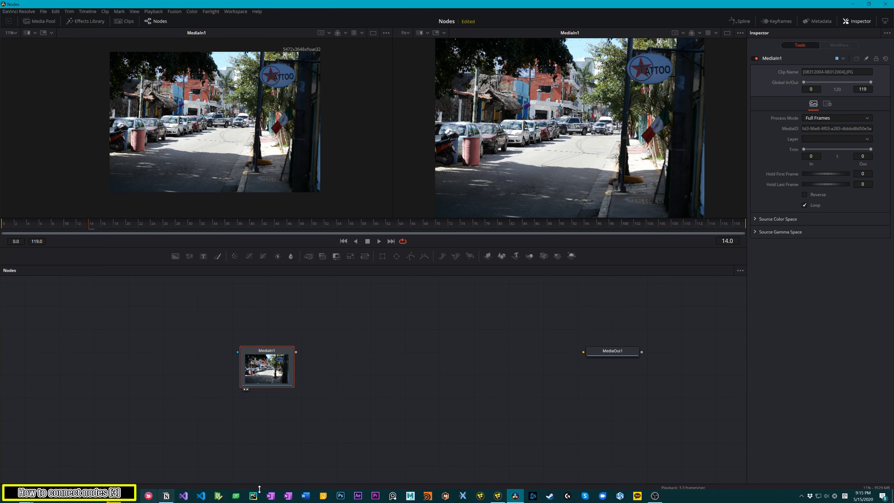
click(654, 498)
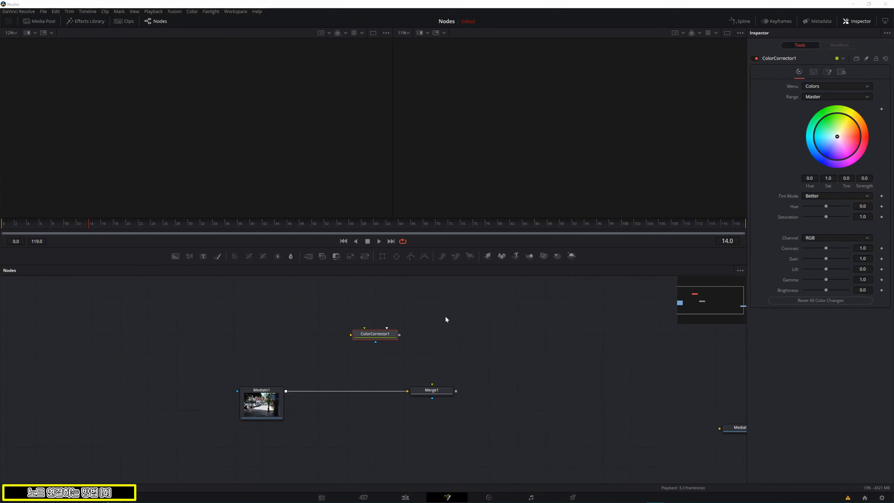
Show the MediaIn1 node that feeds Merge1 in the first viewer.
click(458, 339)
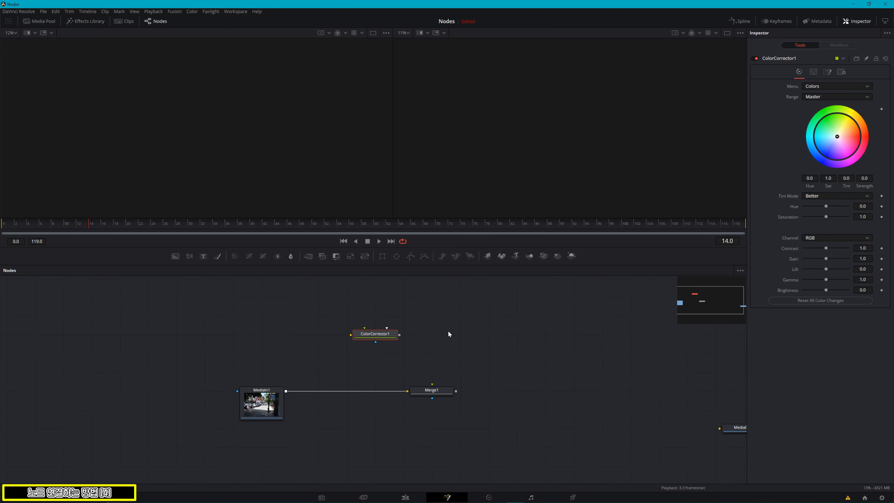
drag(425, 350, 435, 337)
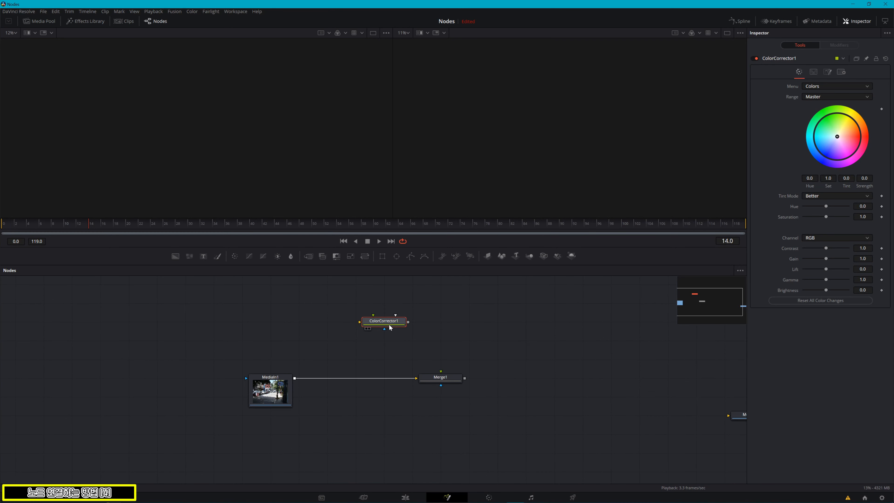
click(270, 389)
key(1)
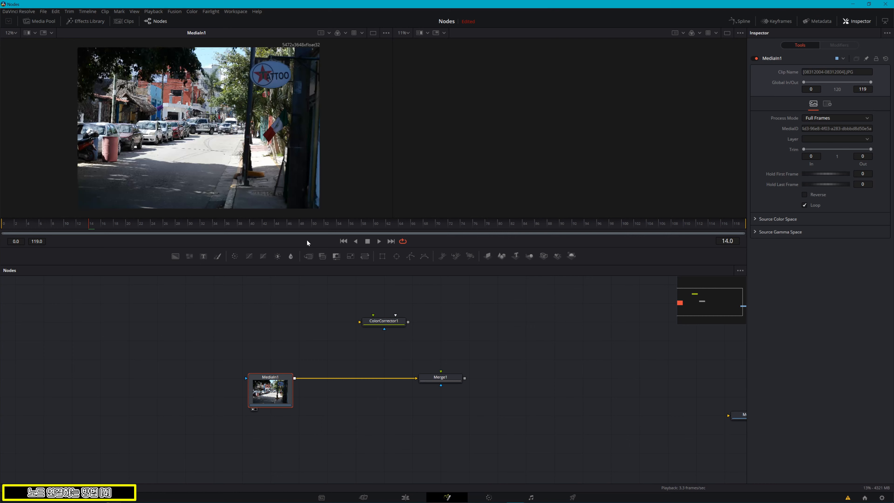
Insert the unconnected Color Corrector into the existing connection between MediaIn1 and Merge1, centred between the two nodes.
click(391, 326)
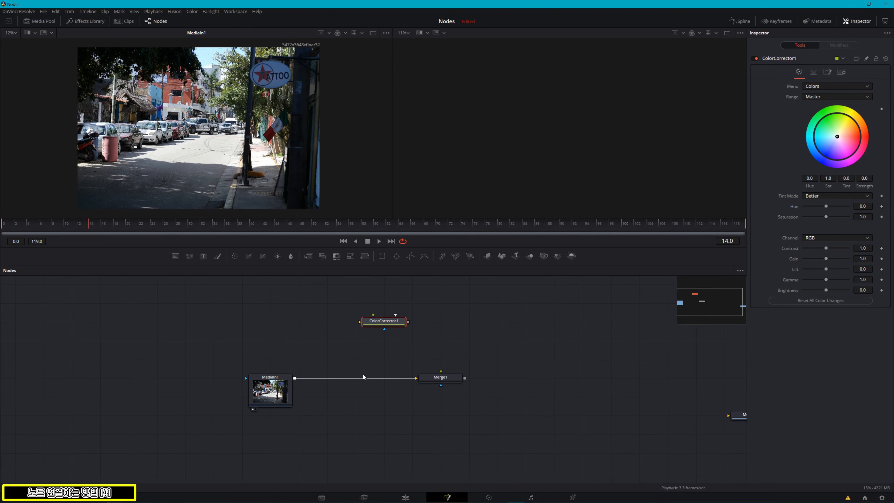
mouse_move(363, 354)
mouse_down()
mouse_move(350, 363)
mouse_move(350, 351)
mouse_up()
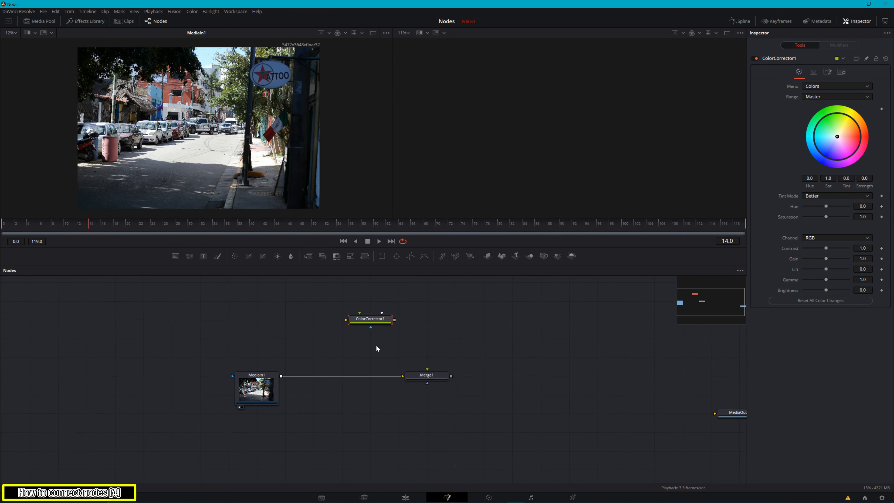
click(376, 345)
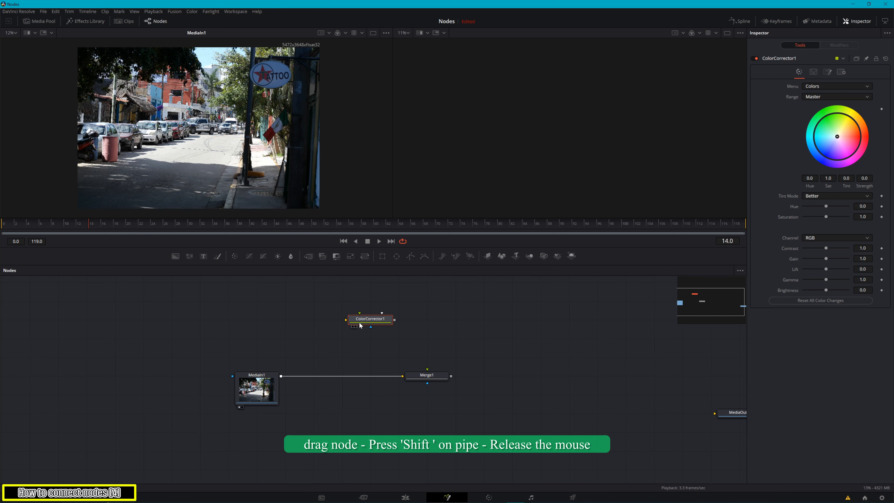
drag(370, 320, 335, 376)
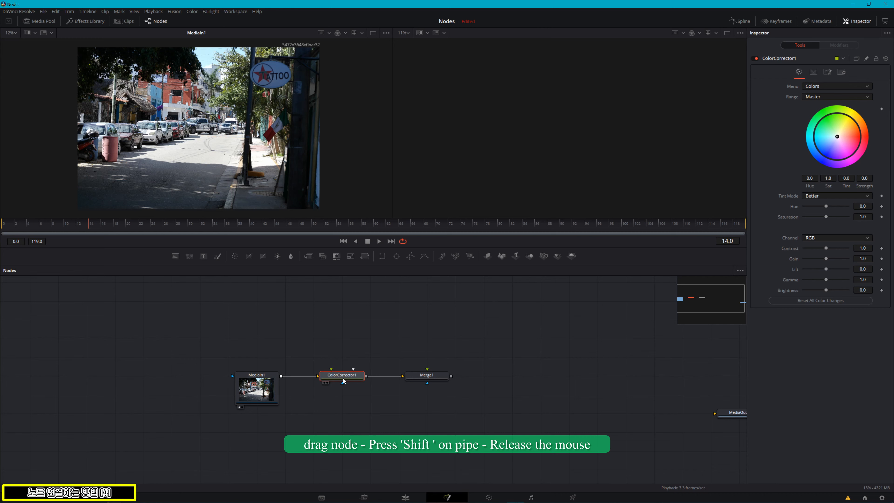
key(shift)
mouse_move(342, 379)
mouse_down()
mouse_move(345, 410)
mouse_move(347, 345)
mouse_move(348, 381)
mouse_up()
click(349, 340)
click(371, 362)
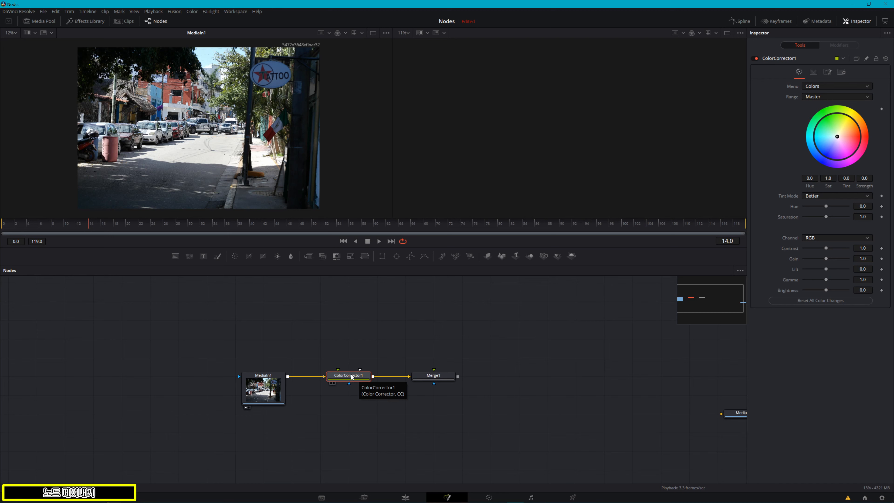
Disconnect the Color Corrector and move it above the flow, and reconnect MediaIn1 directly to Merge1.
click(320, 377)
drag(320, 376, 348, 319)
click(404, 377)
drag(287, 376, 409, 376)
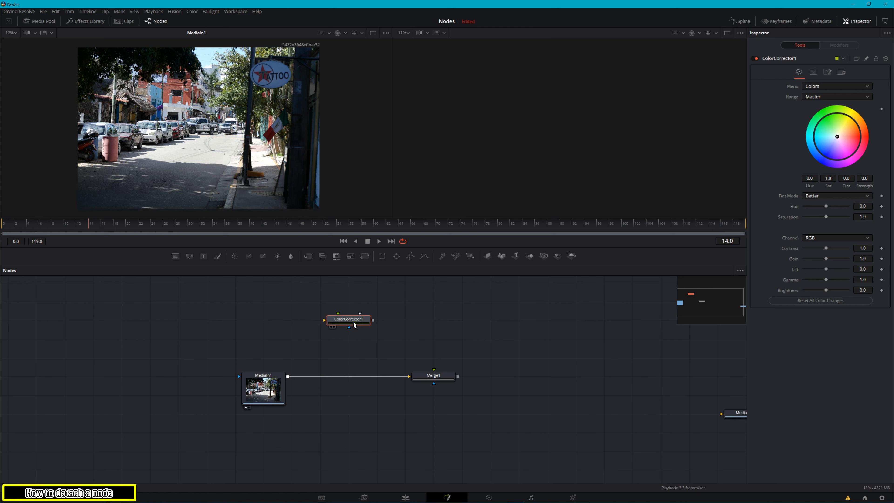
Replace the detached Color Corrector with a new one inserted midway between MediaIn1 and Merge1.
key(Delete)
click(277, 388)
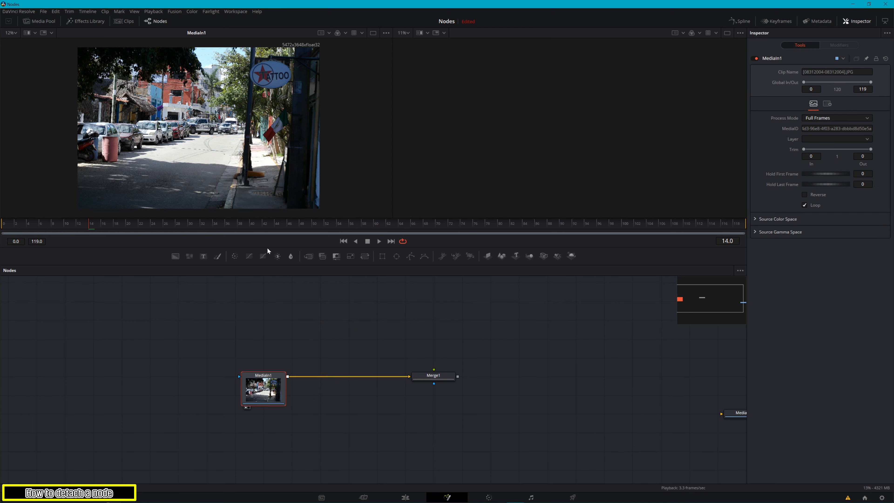
click(234, 256)
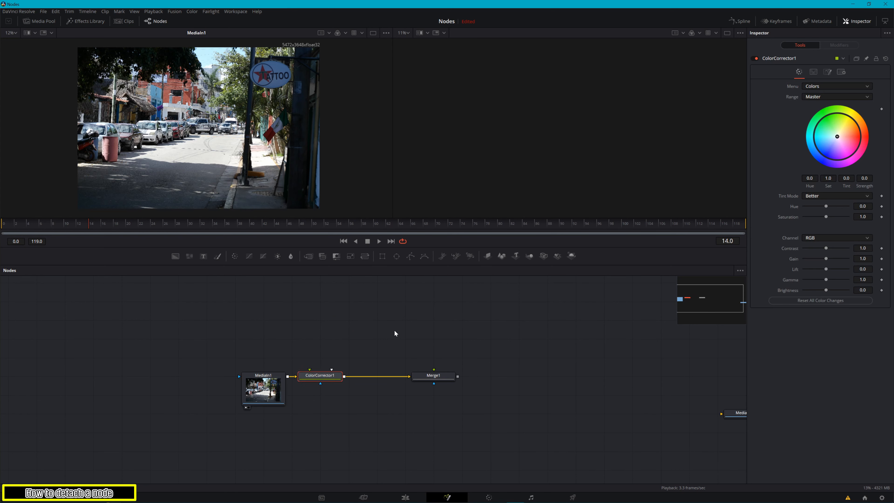
drag(313, 377, 343, 378)
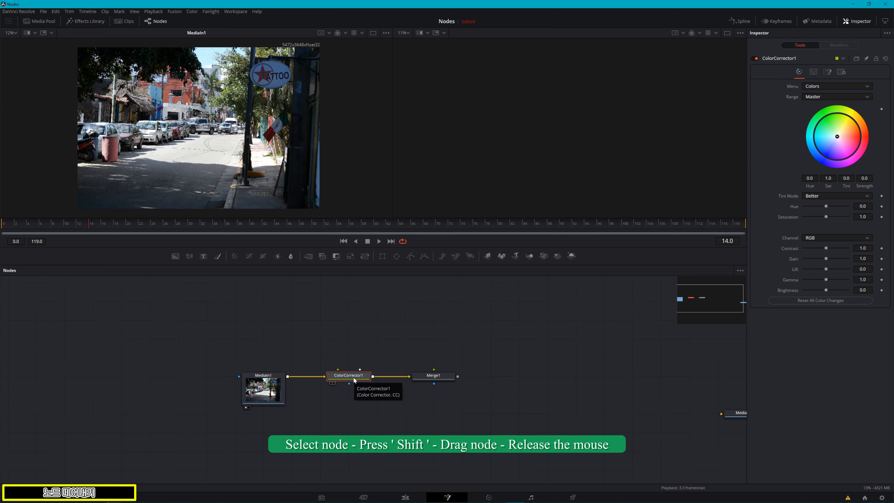
Extract the Color Corrector from the flow while keeping MediaIn1 connected to Merge1, and delete it.
drag(354, 378, 365, 320)
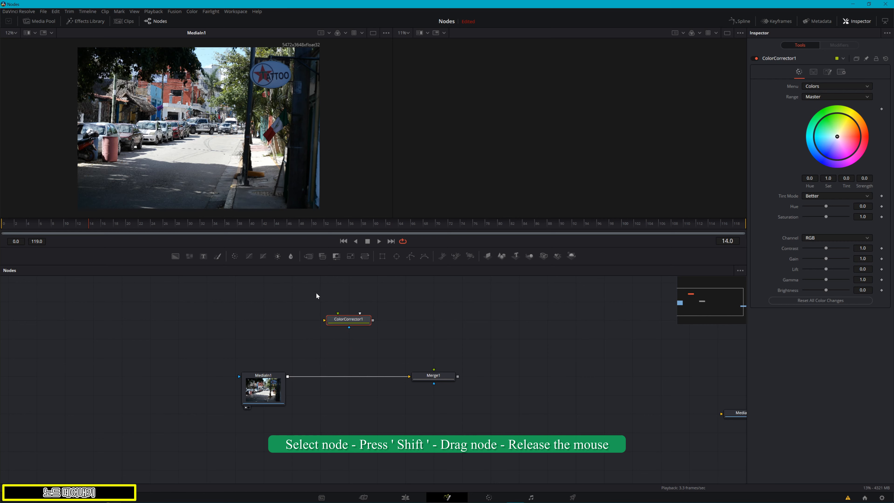
key(Delete)
Insert Color Corrector, Color Curves and Hue Curves nodes in series between MediaIn1 and Merge1.
click(264, 384)
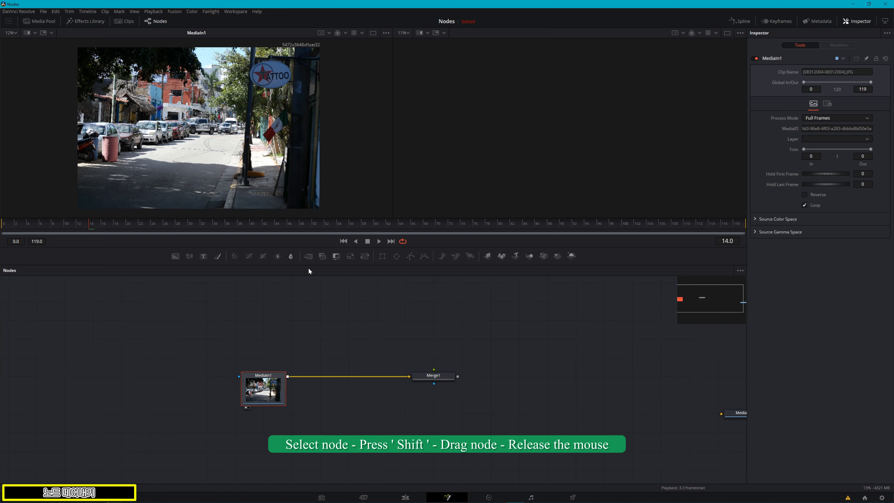
click(235, 257)
click(249, 256)
click(263, 256)
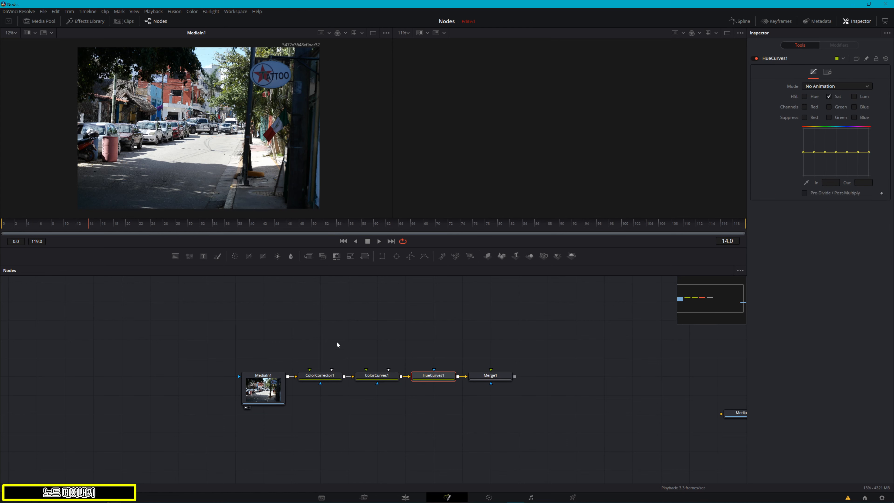
Extract the Color Corrector, Color Curves and Hue Curves nodes together from the flow and place them above it.
drag(301, 328, 448, 398)
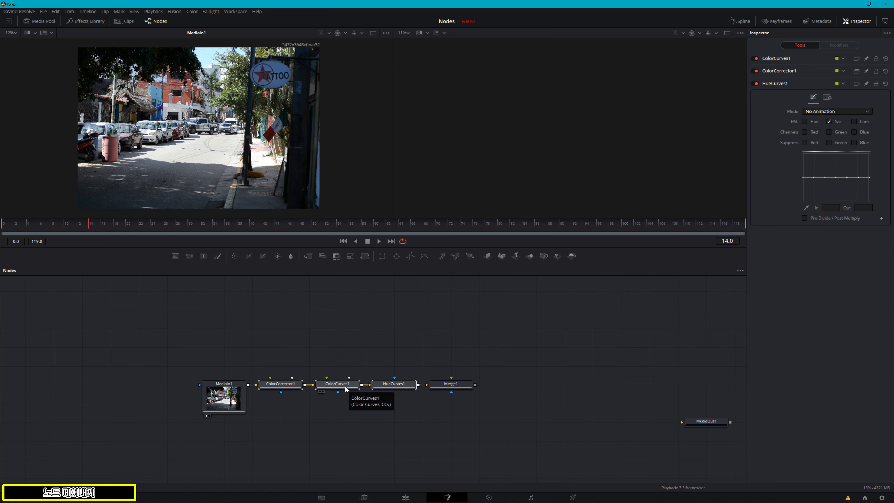
drag(346, 389, 351, 317)
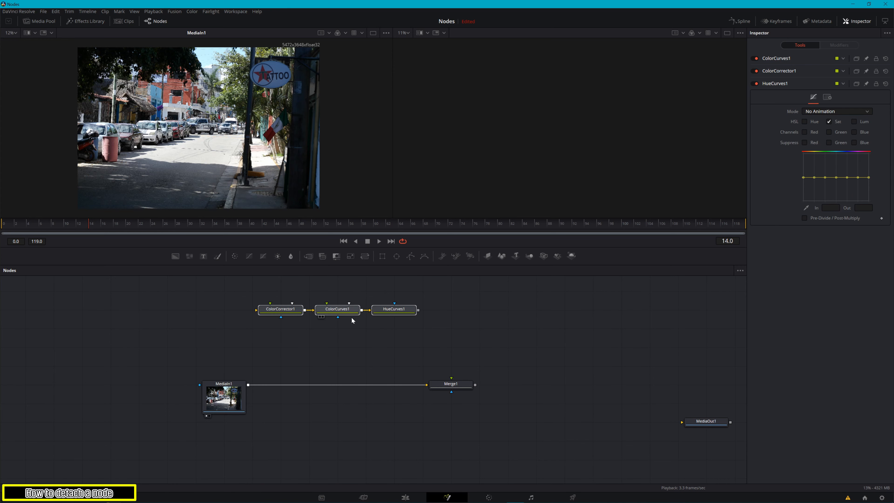
click(401, 354)
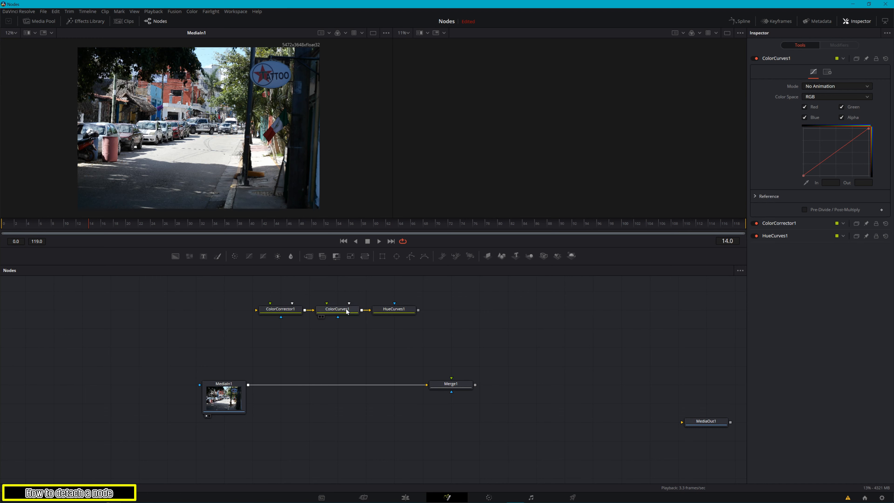
Move the three detached colour nodes down one by one and delete them all.
drag(338, 309, 345, 347)
drag(388, 312, 417, 350)
drag(280, 310, 280, 347)
drag(246, 321, 456, 359)
key(Delete)
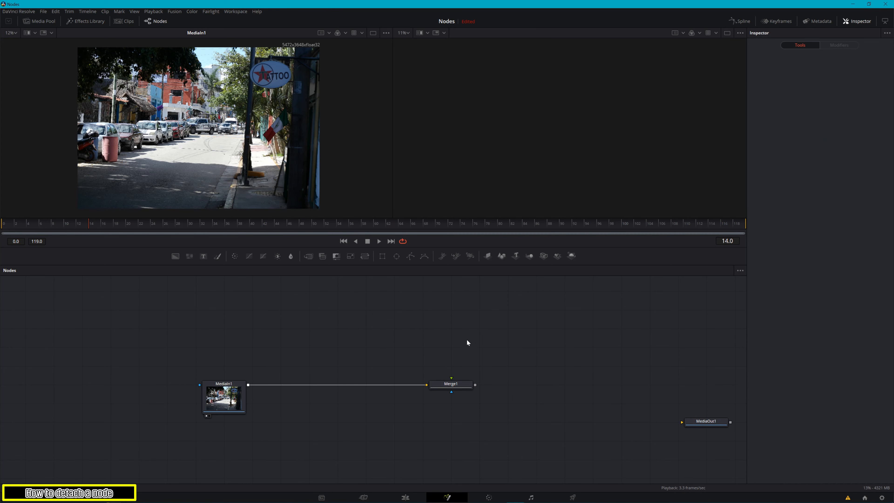